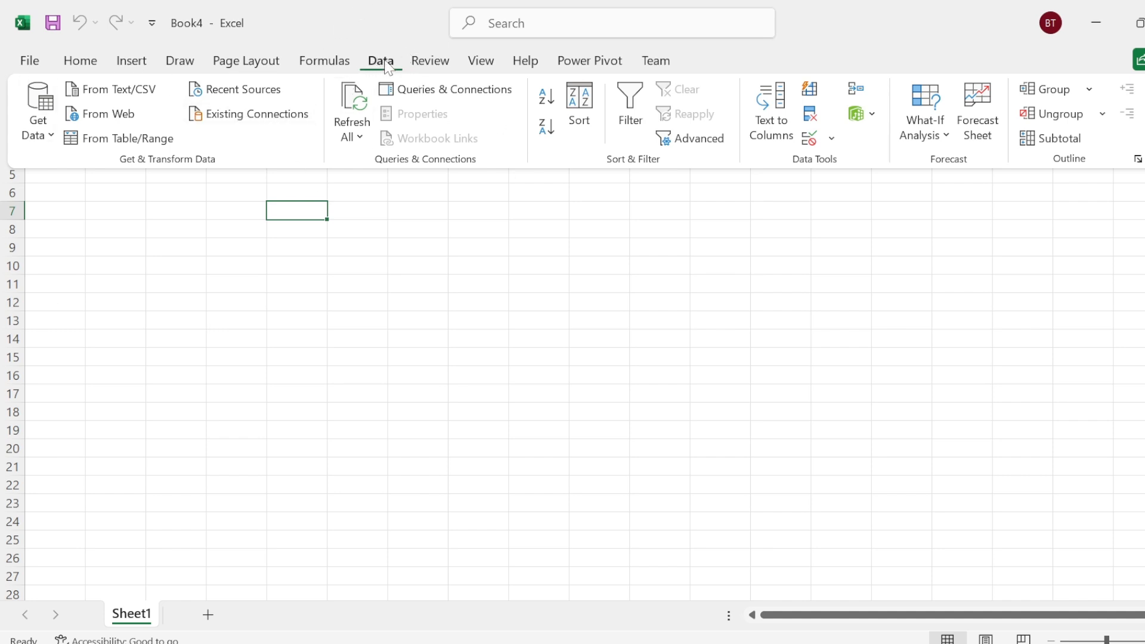
Import the Excel workbook chocolate-sales-data from the Desktop as a data source.
click(49, 136)
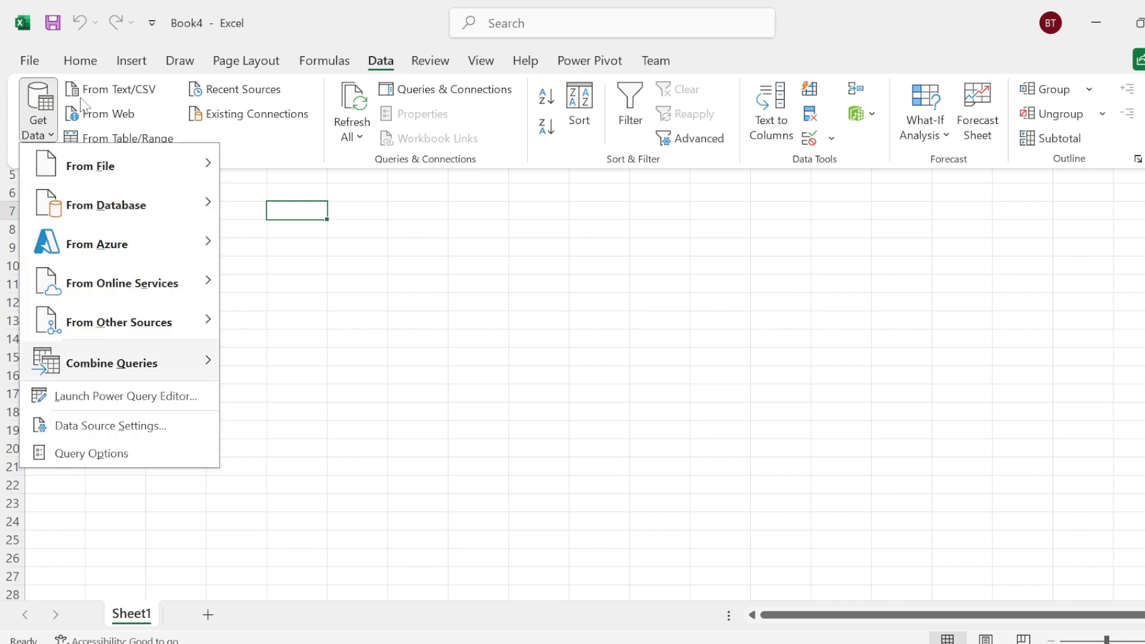
mouse_move(88, 173)
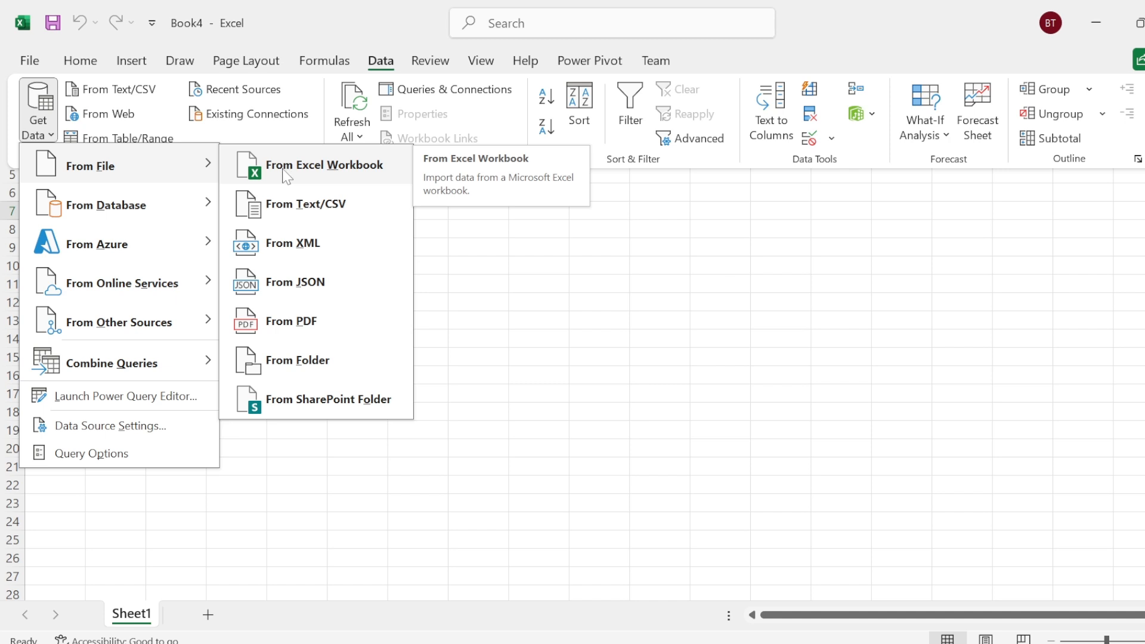
click(343, 173)
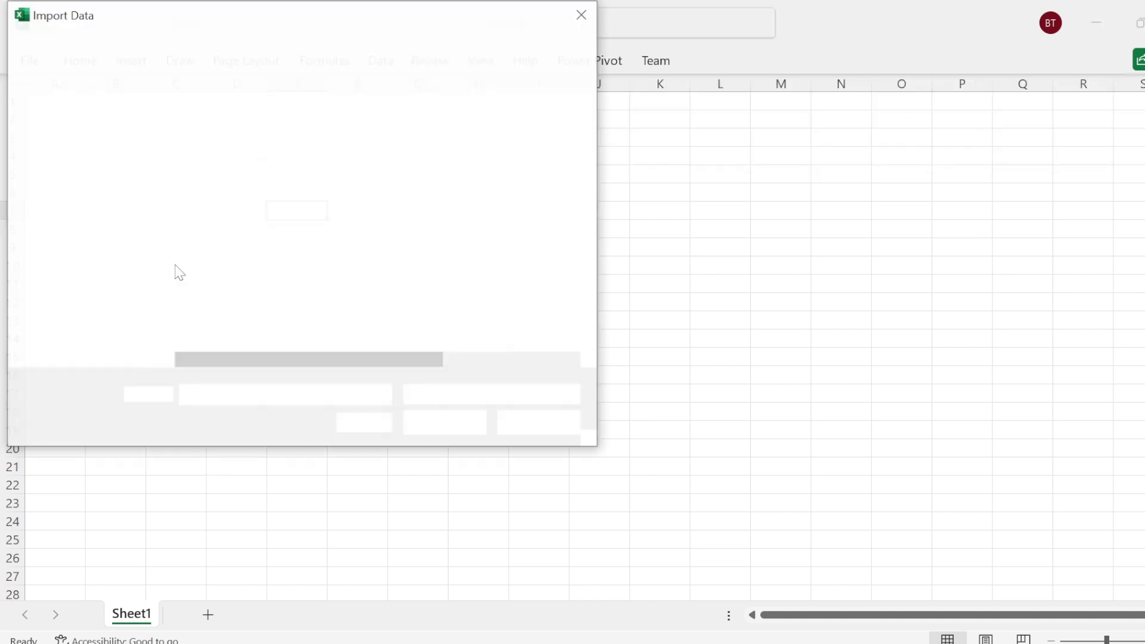
click(238, 136)
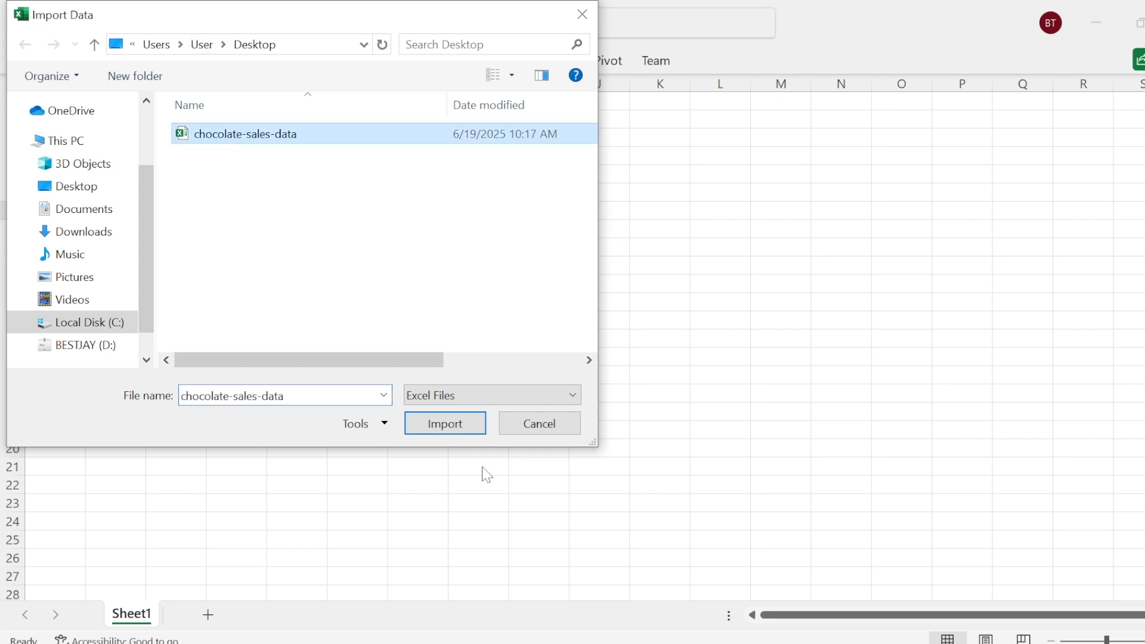
click(441, 424)
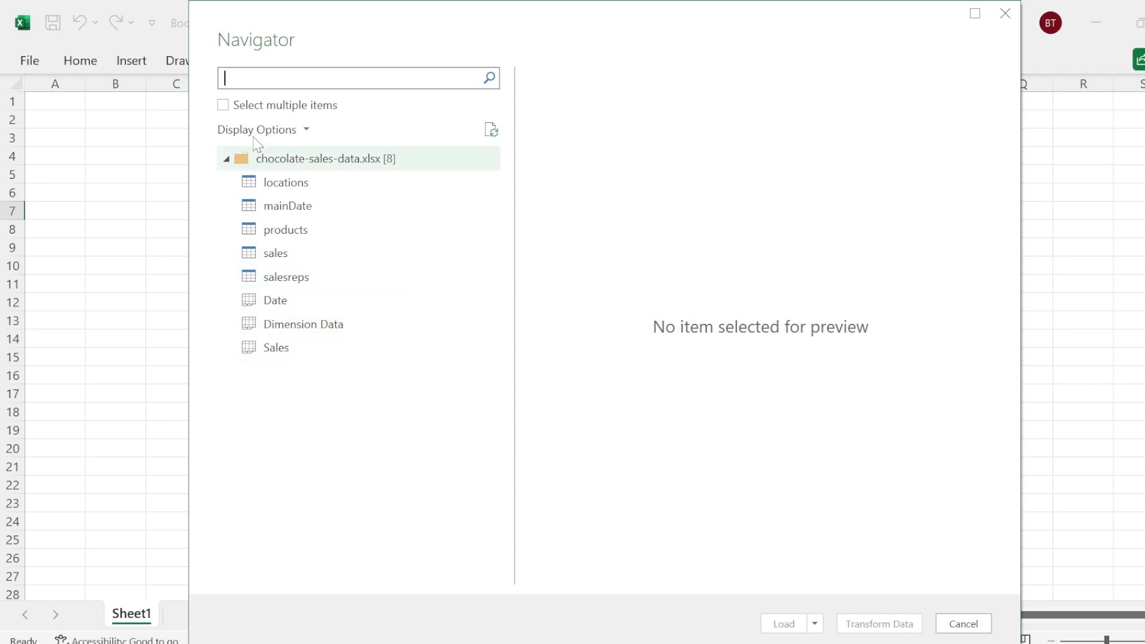
Select the locations, mainDate, products, sales and salesreps tables together and send them to Power Query for transformation.
click(223, 105)
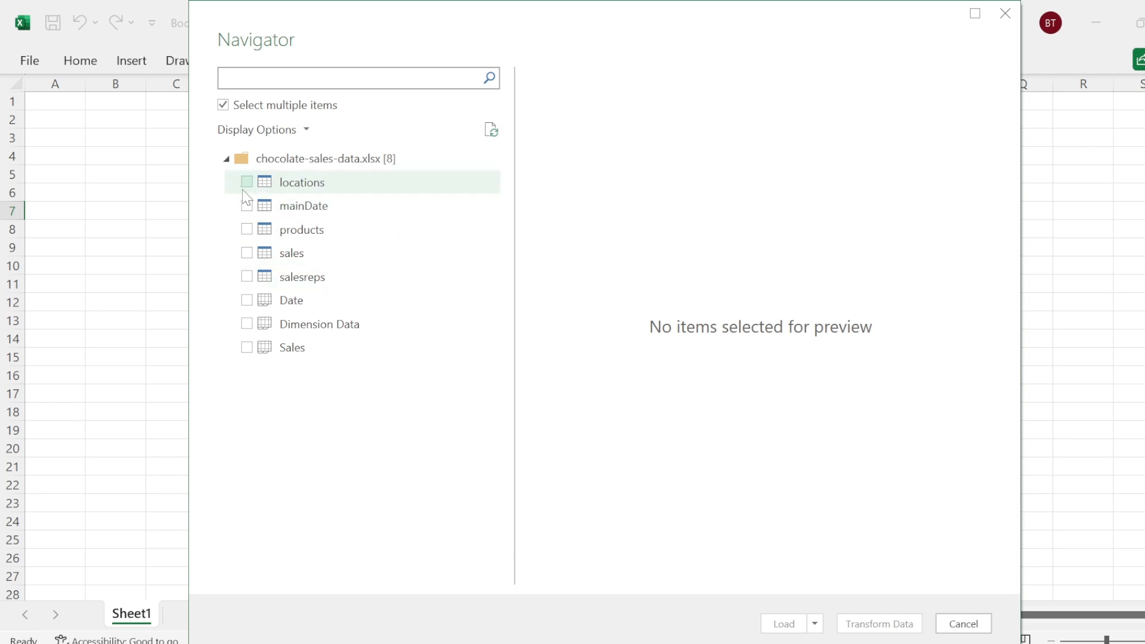
click(256, 187)
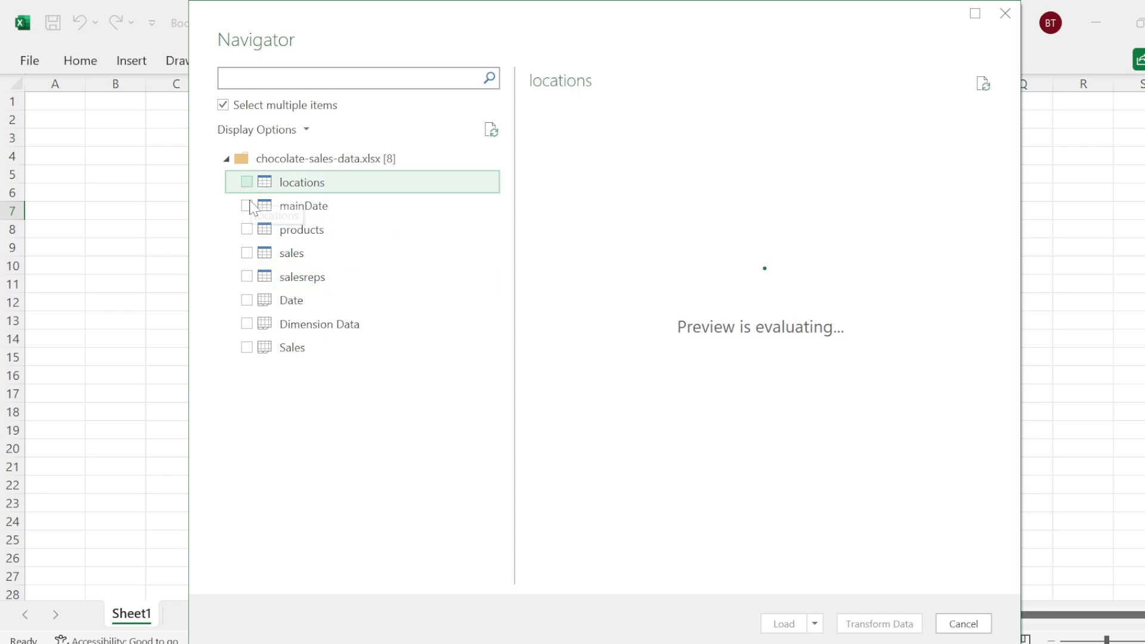
click(246, 182)
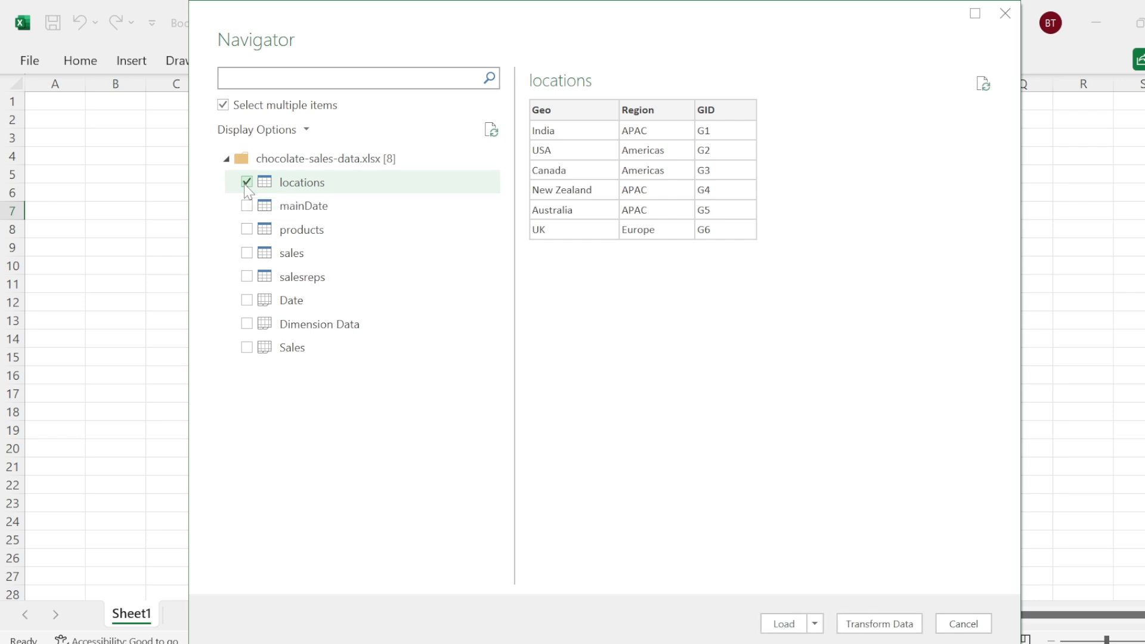
click(247, 205)
click(246, 229)
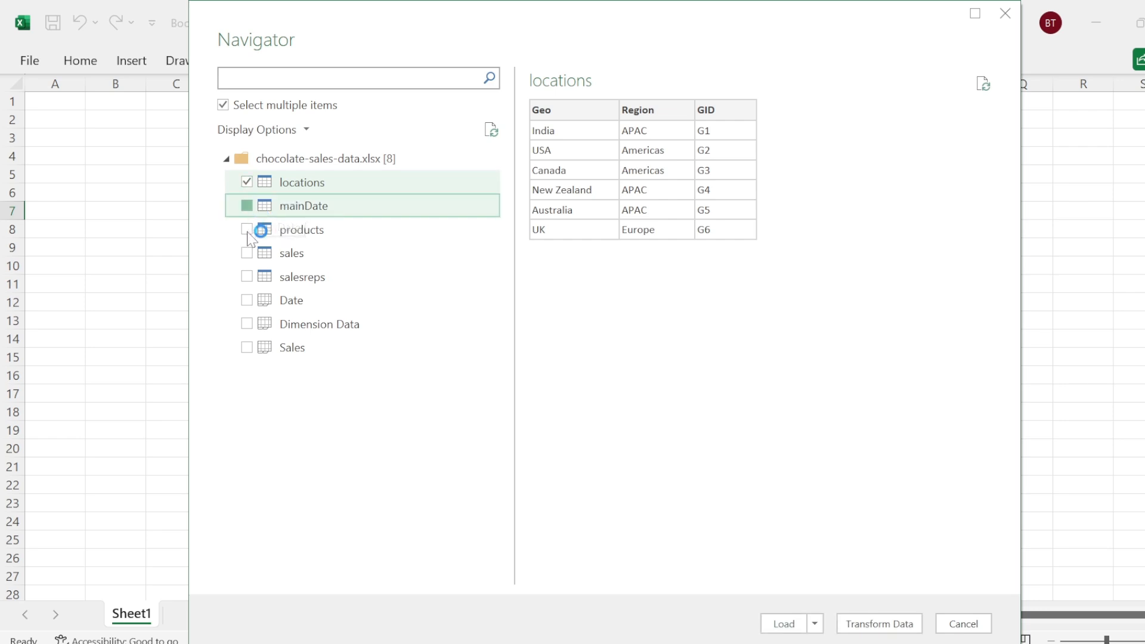
click(246, 253)
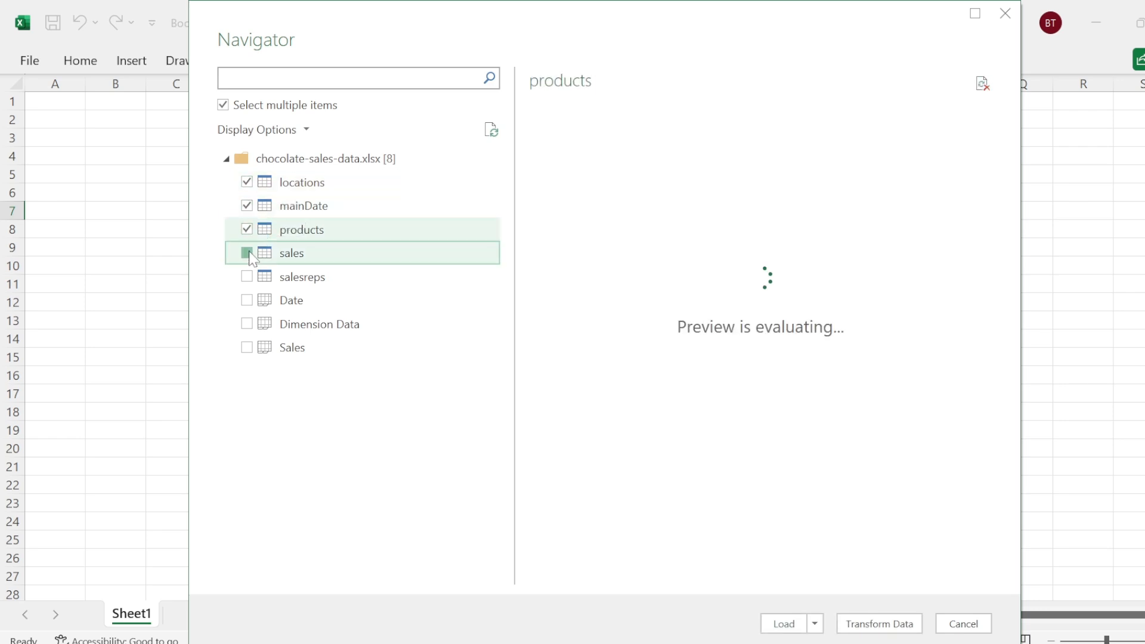
click(247, 277)
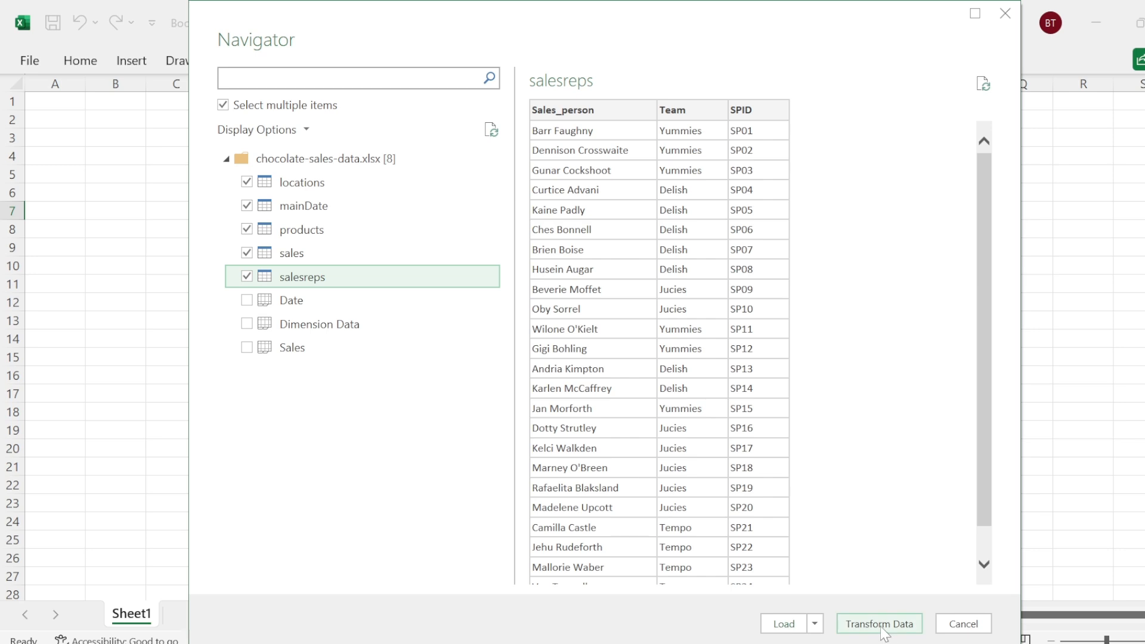
click(888, 629)
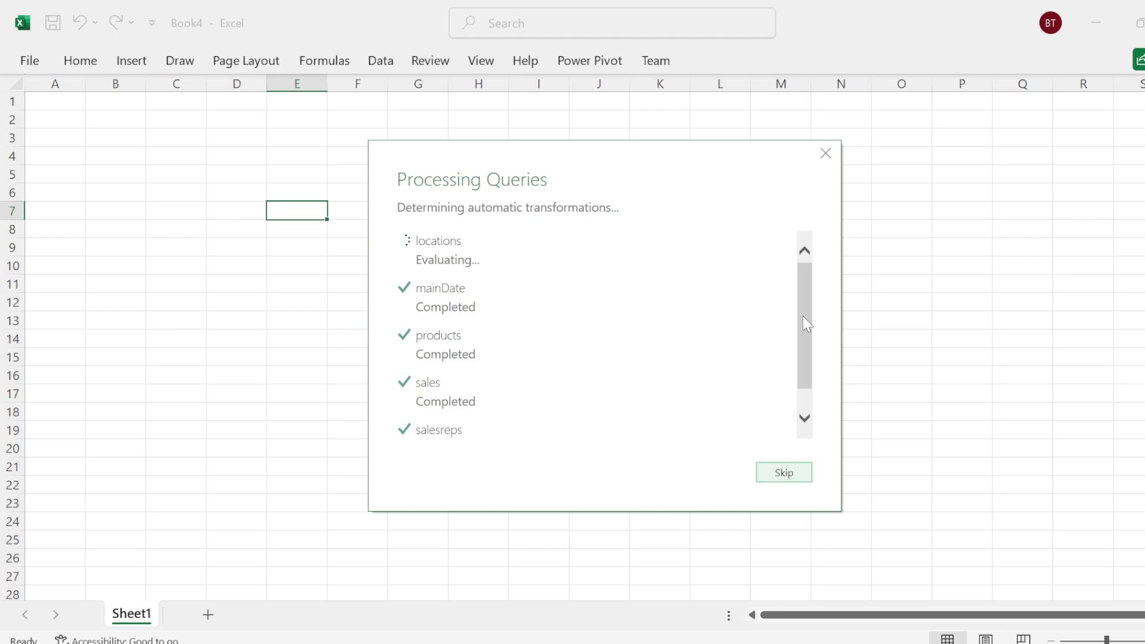
drag(803, 317, 809, 211)
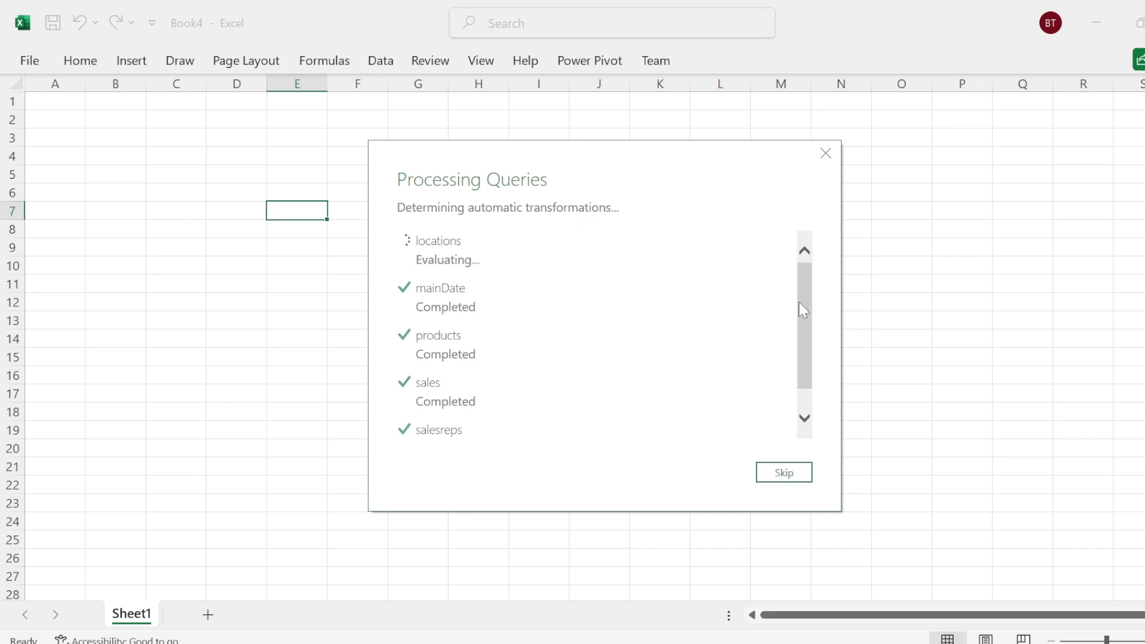
drag(800, 310, 807, 199)
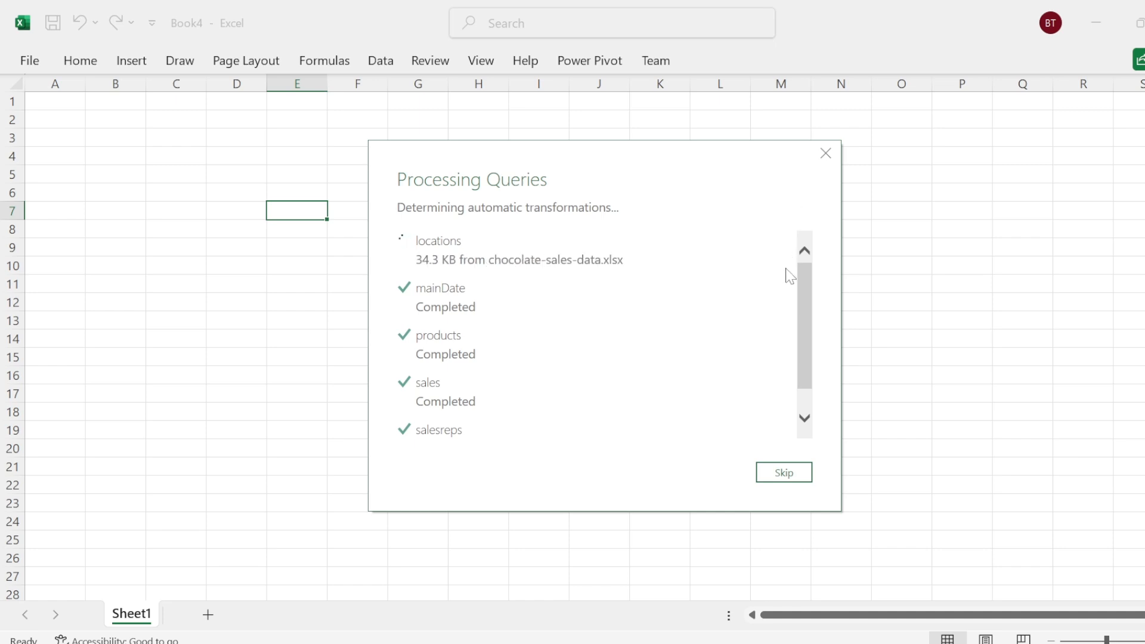
drag(801, 286, 820, 237)
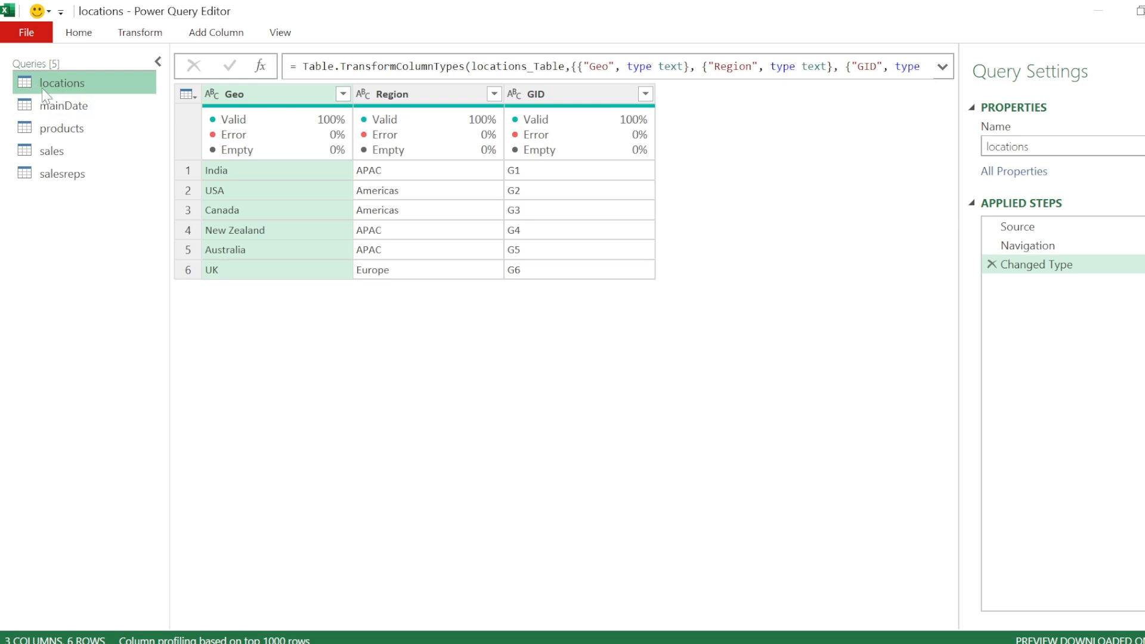
Examine the columns and data of the mainDate, products, sales, salesreps and locations queries.
click(54, 105)
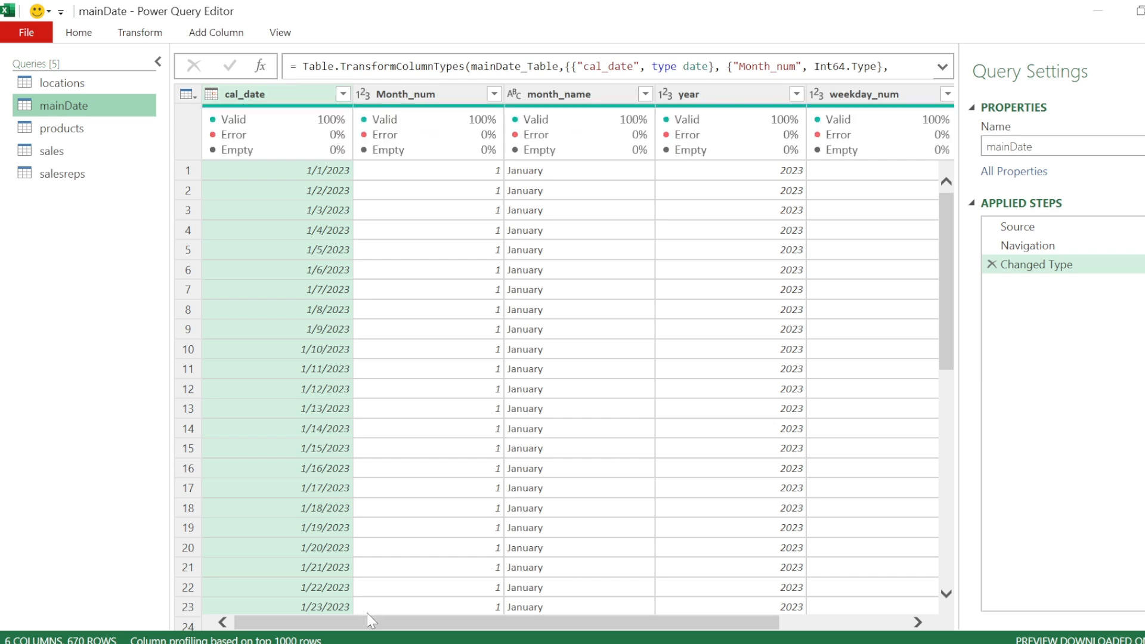
drag(358, 626, 513, 612)
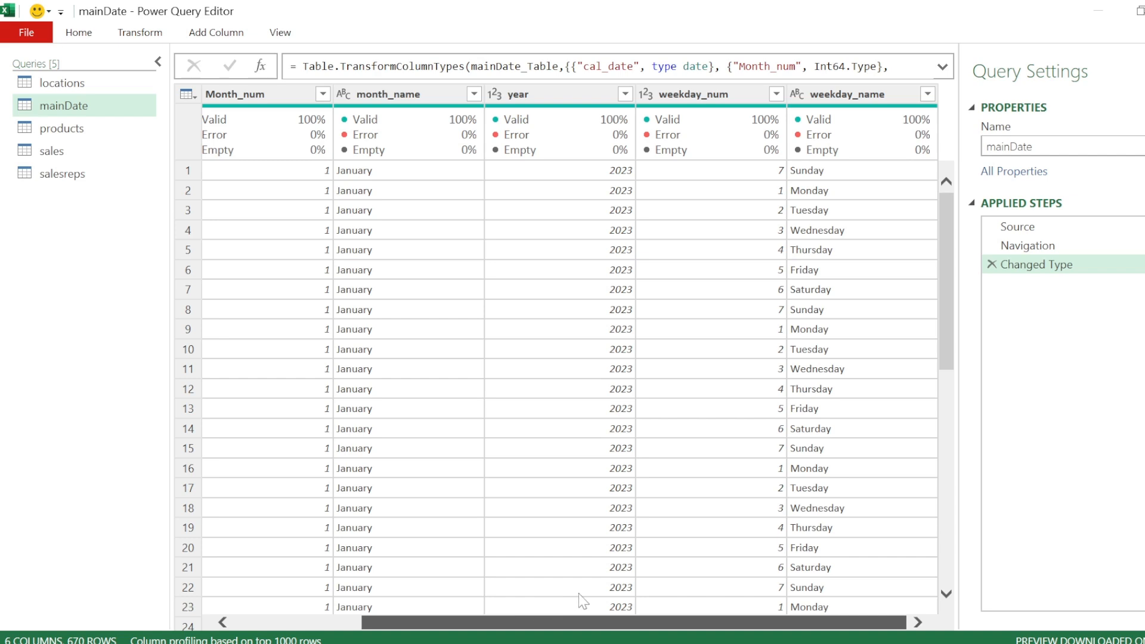
drag(579, 593, 111, 453)
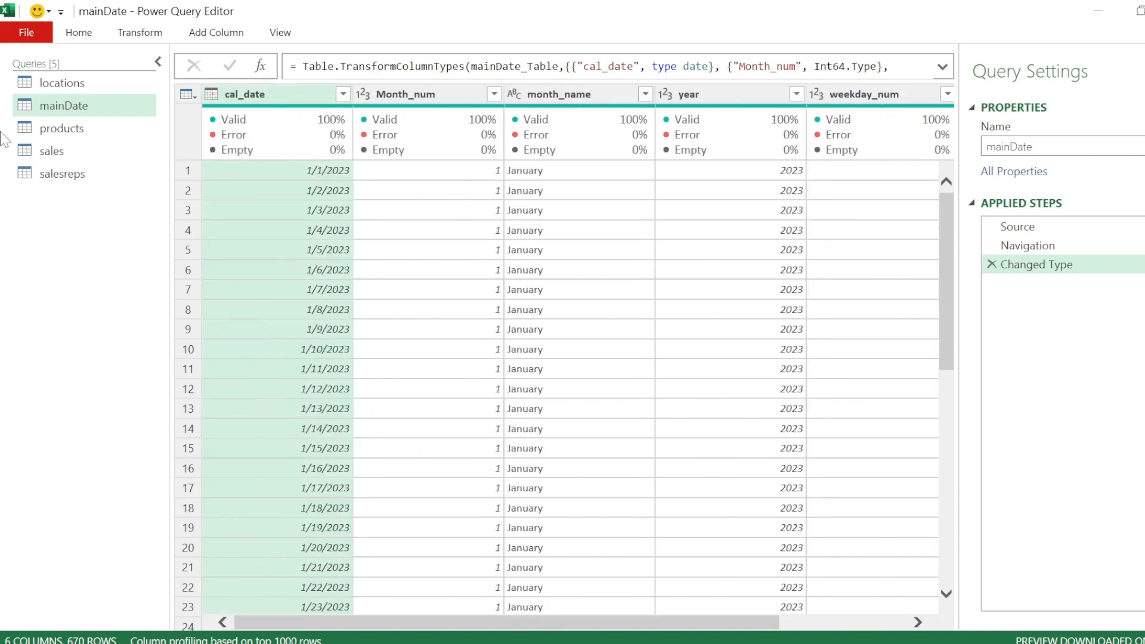
click(59, 129)
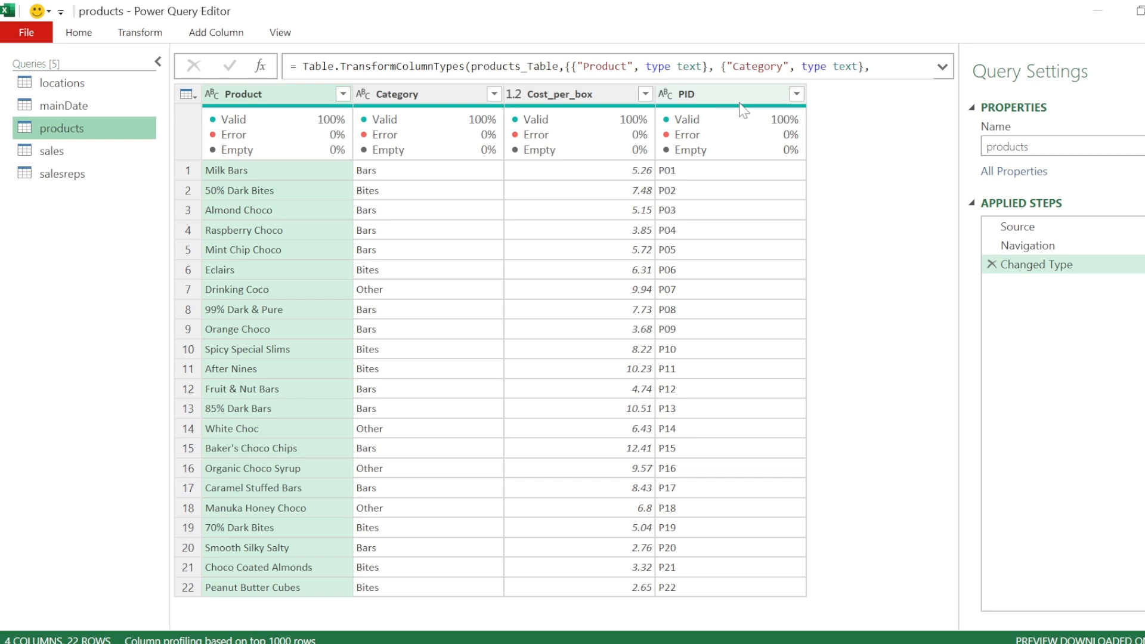
click(57, 149)
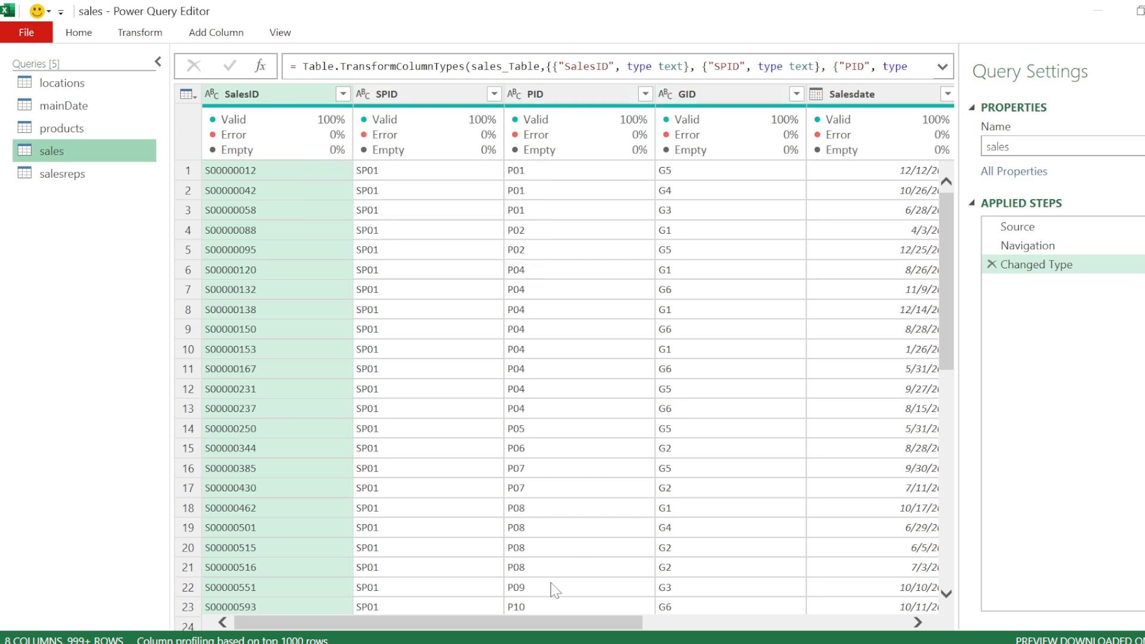
drag(561, 625, 817, 597)
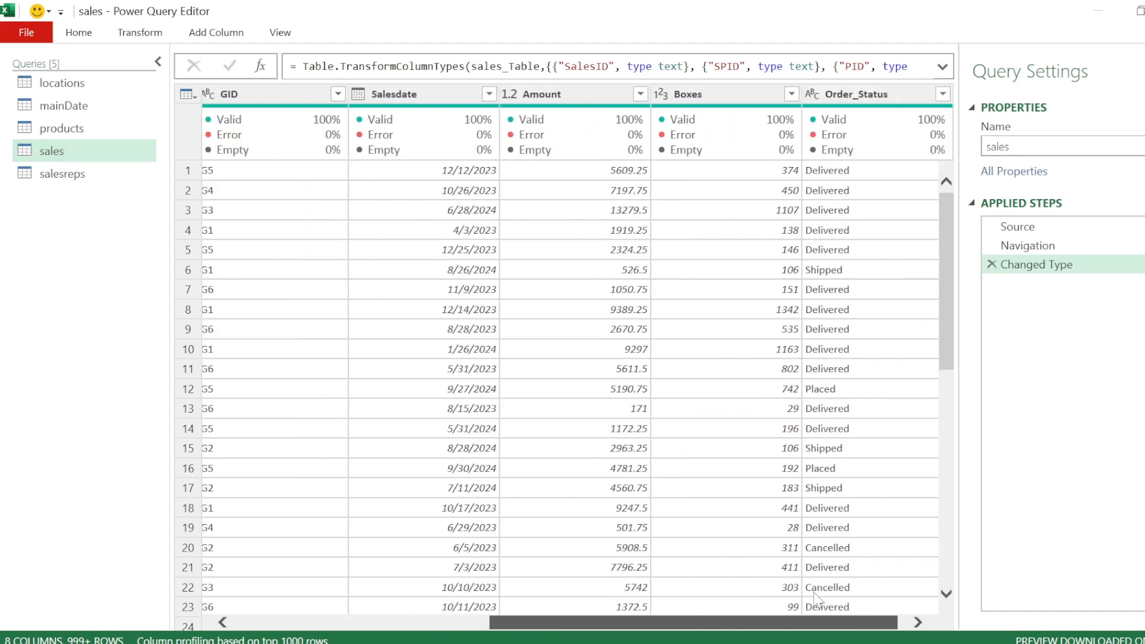
drag(814, 594, 1, 452)
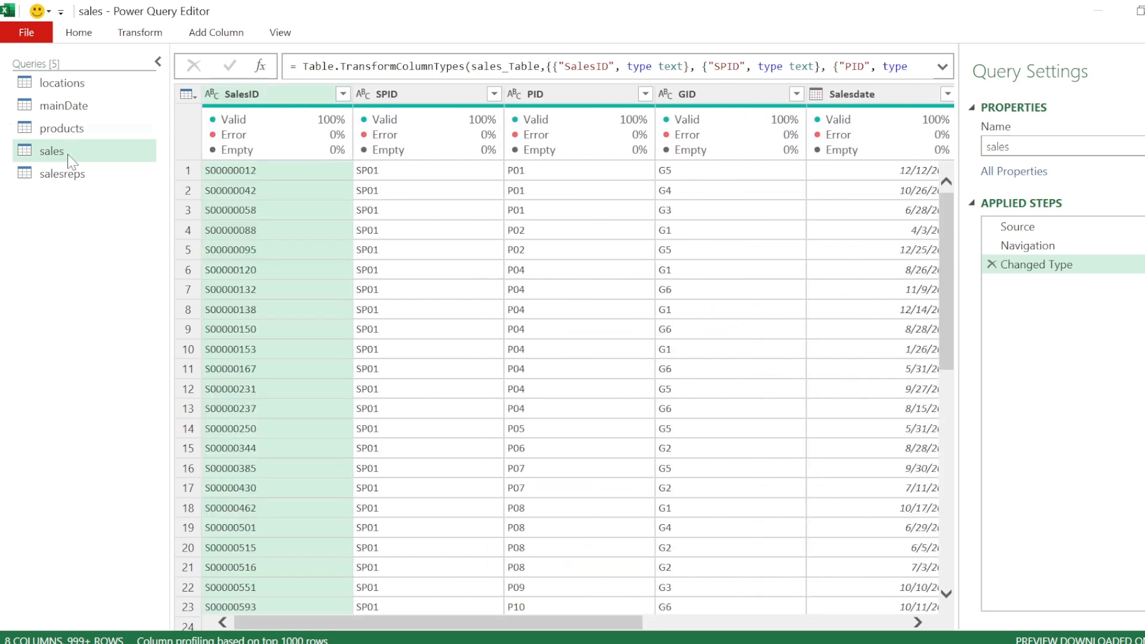
click(66, 174)
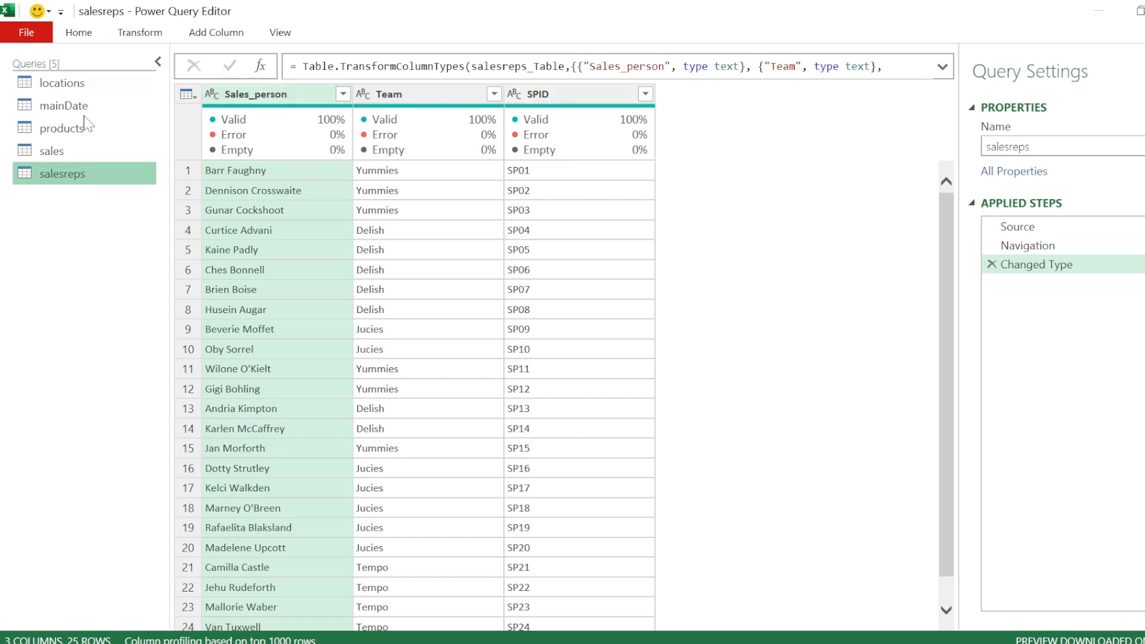
click(78, 157)
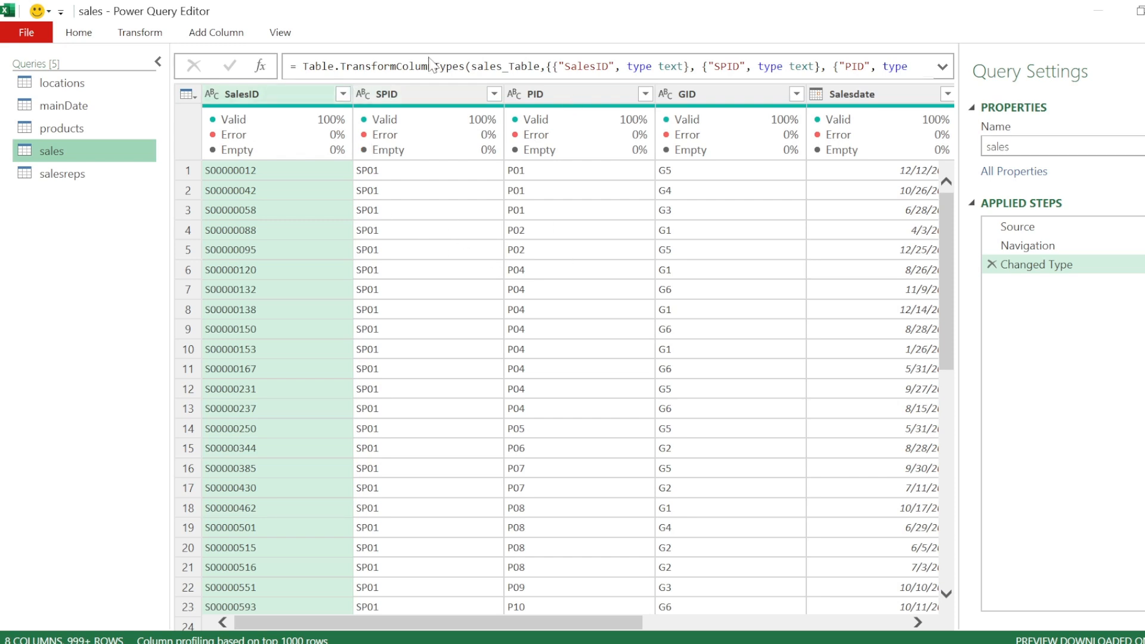
click(67, 87)
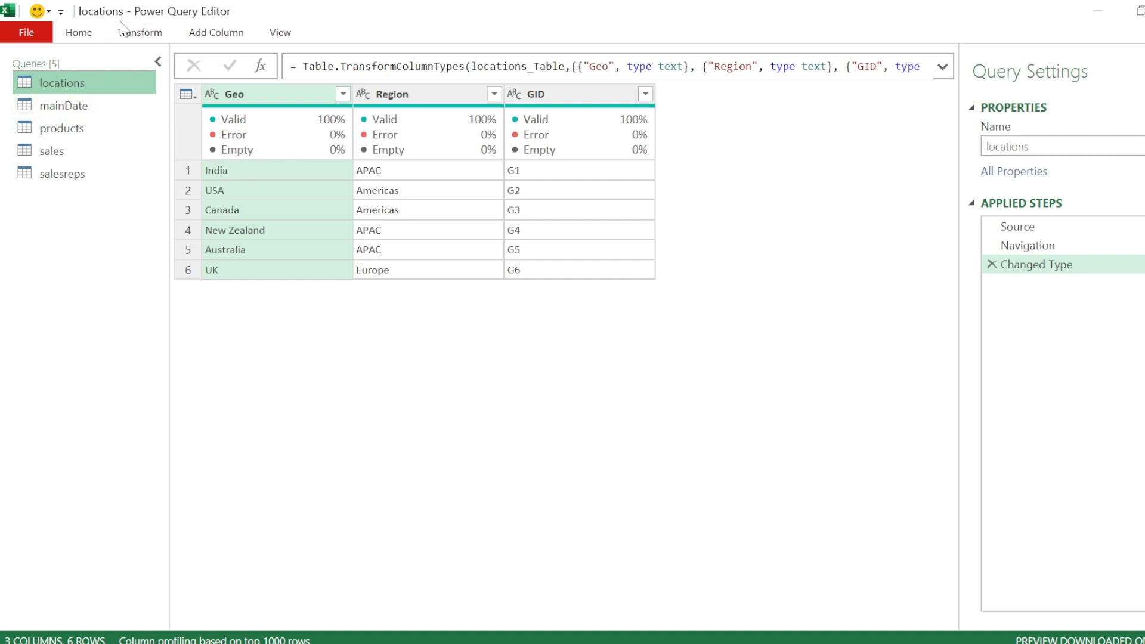
Close the query editor, load all five queries into the workbook, and check the workbook's connections list.
click(80, 33)
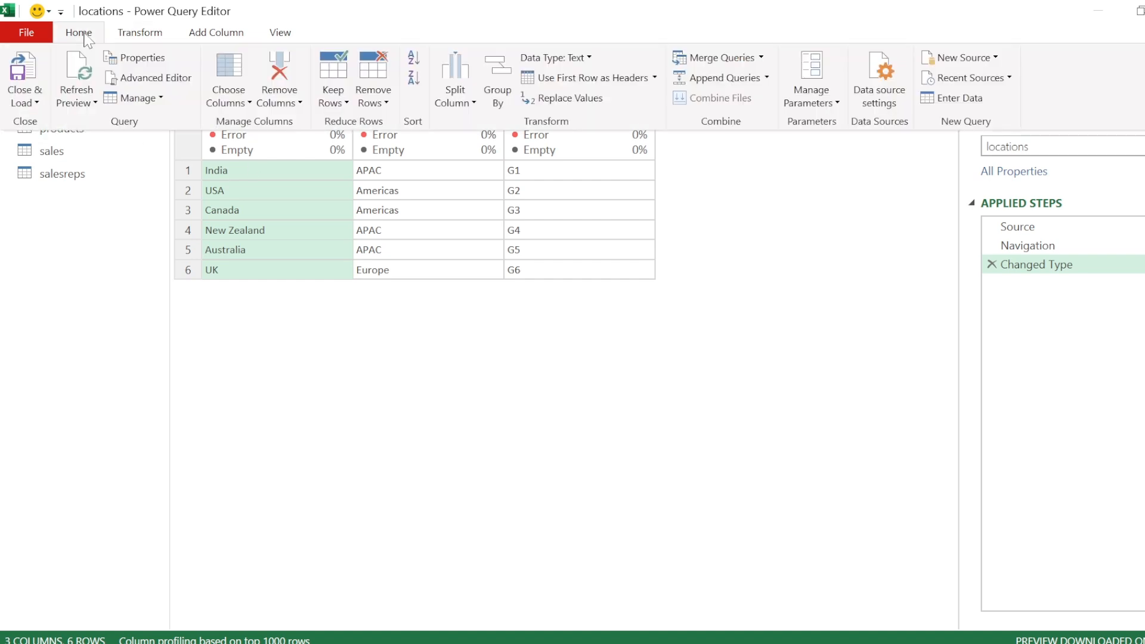
click(42, 105)
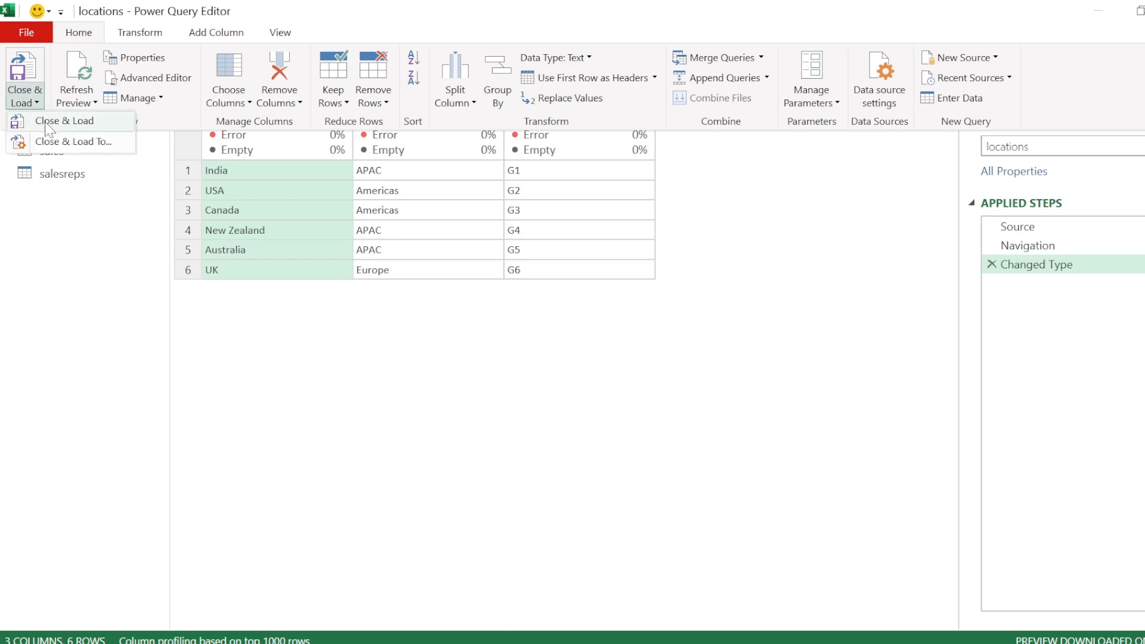
click(47, 126)
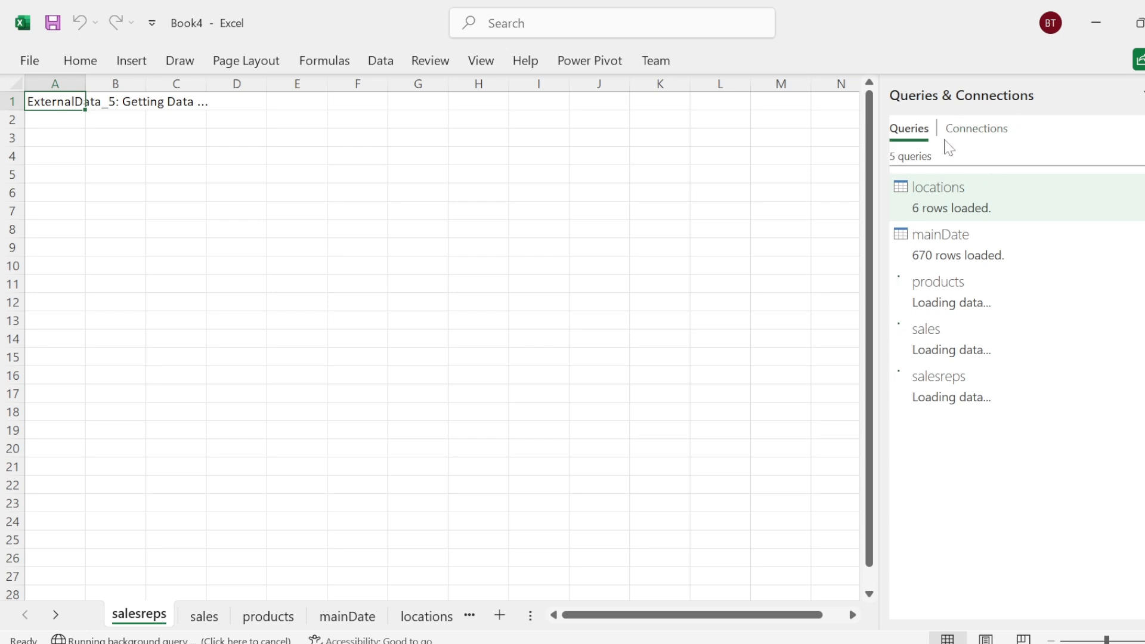
click(978, 132)
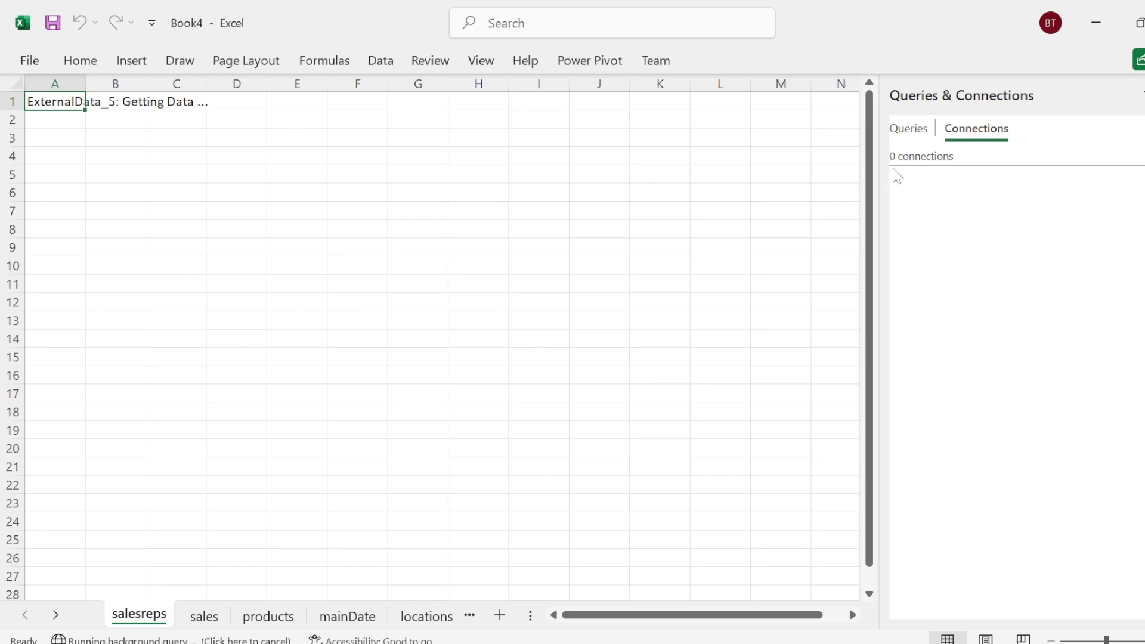
click(921, 132)
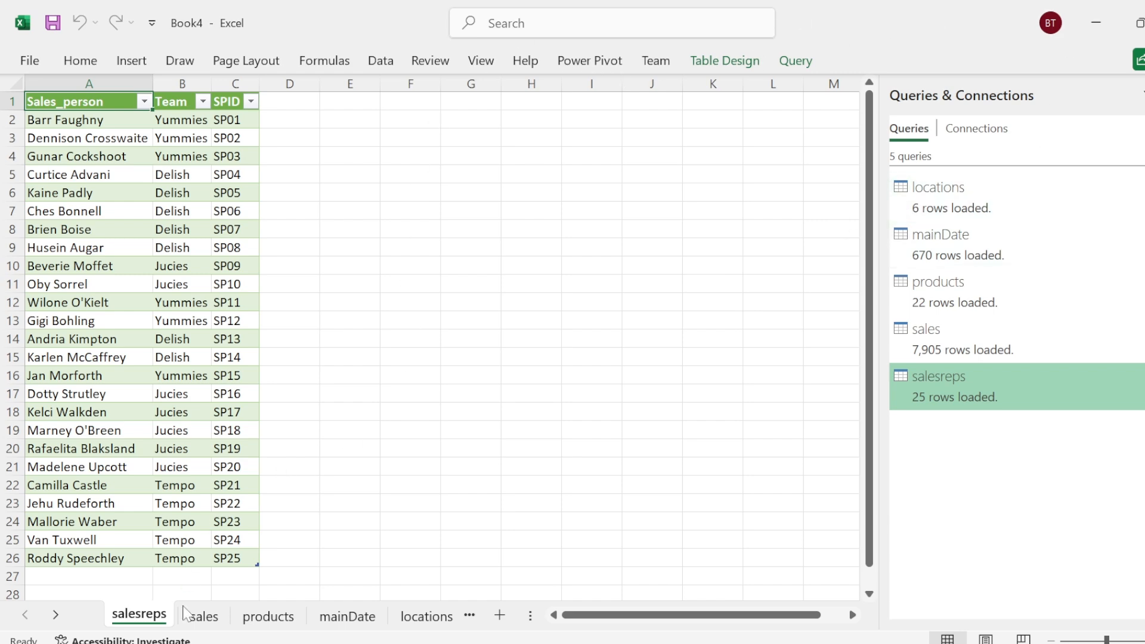
Create a PivotTable on a new worksheet from the sales table.
click(201, 616)
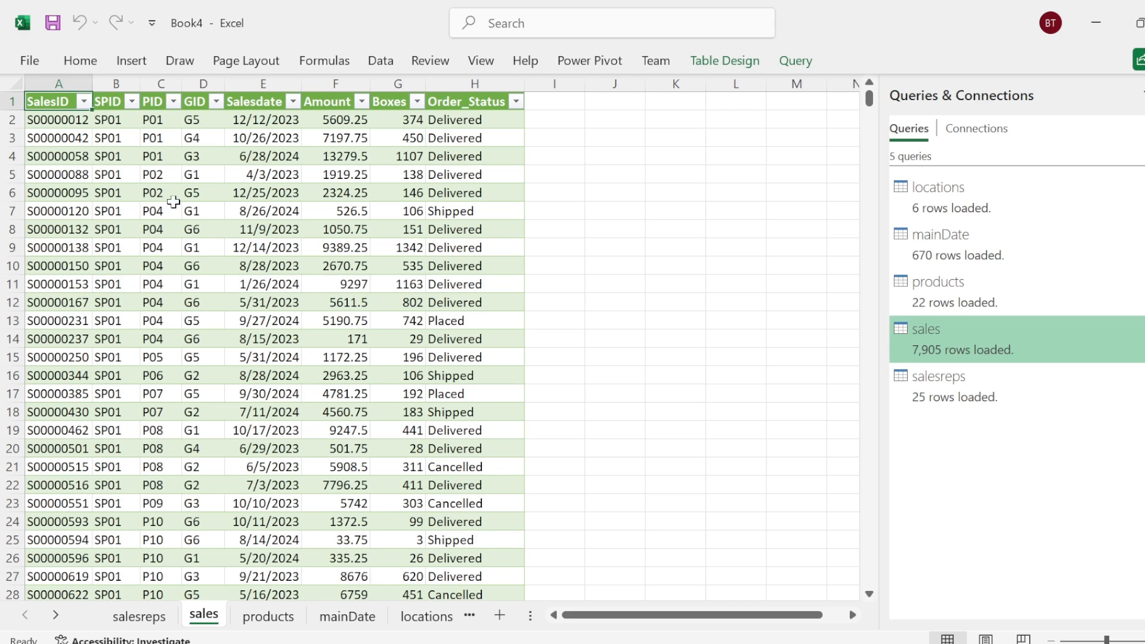
click(58, 97)
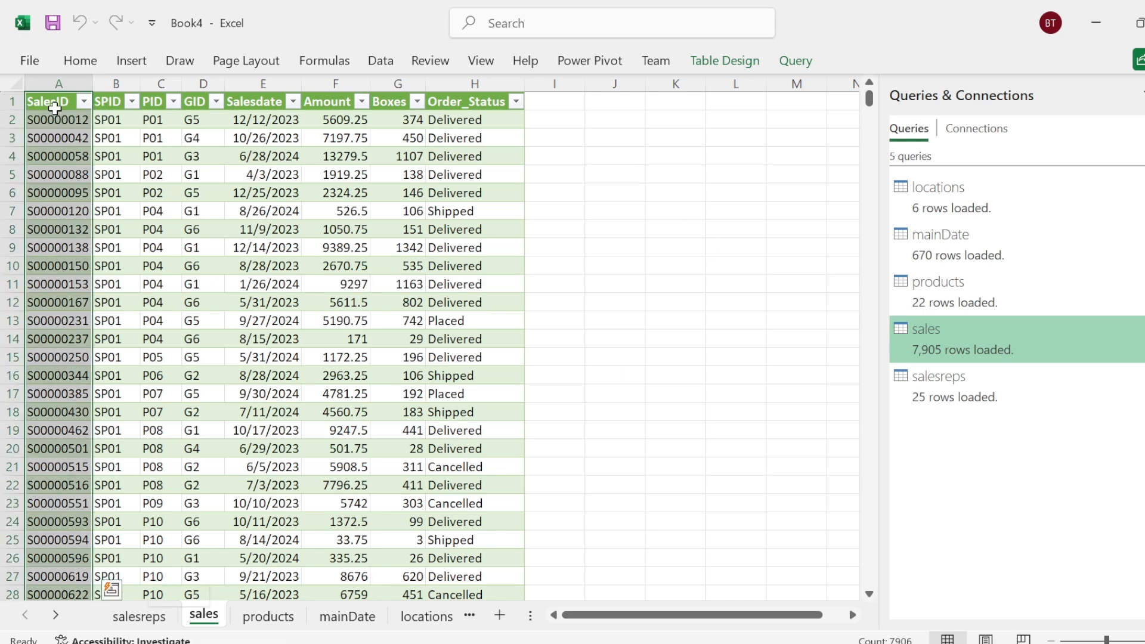
key(shift+Right)
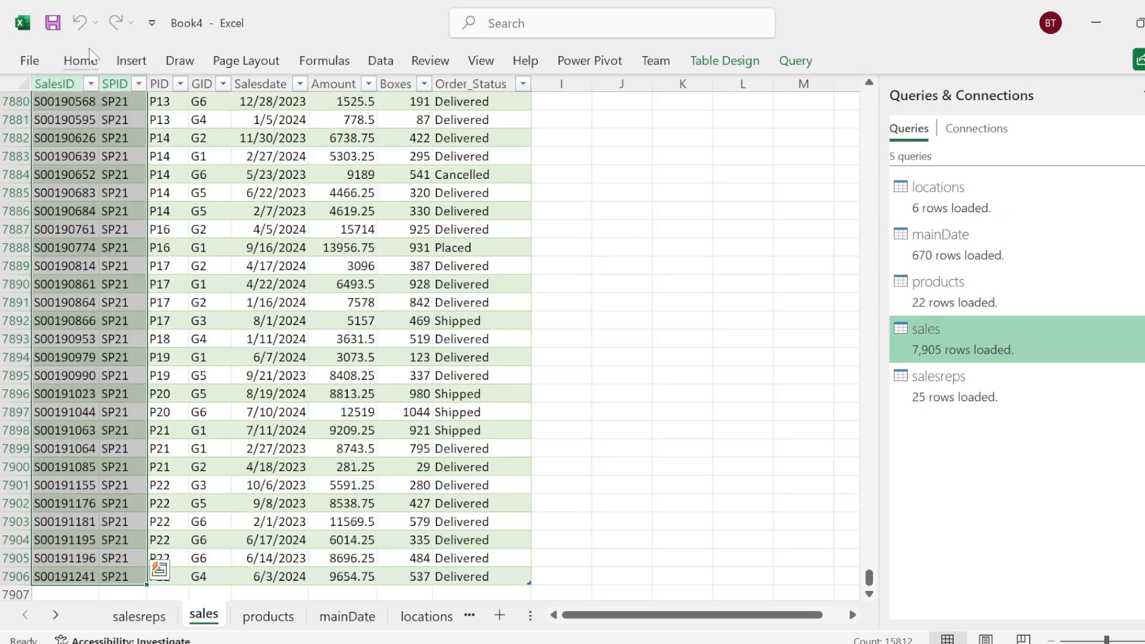
click(123, 60)
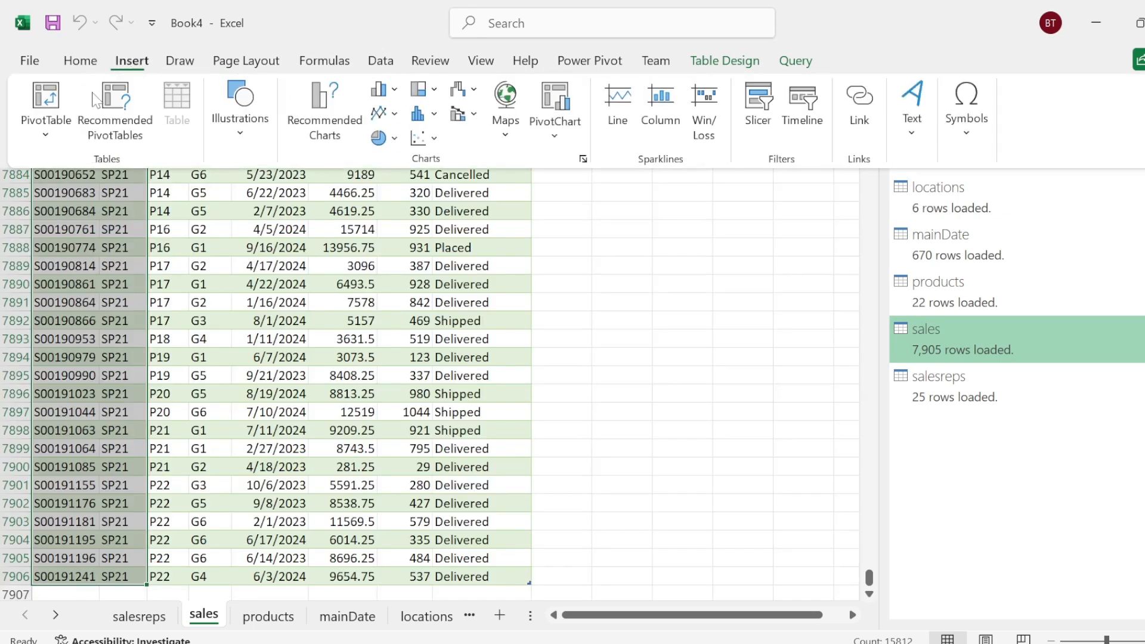
click(64, 122)
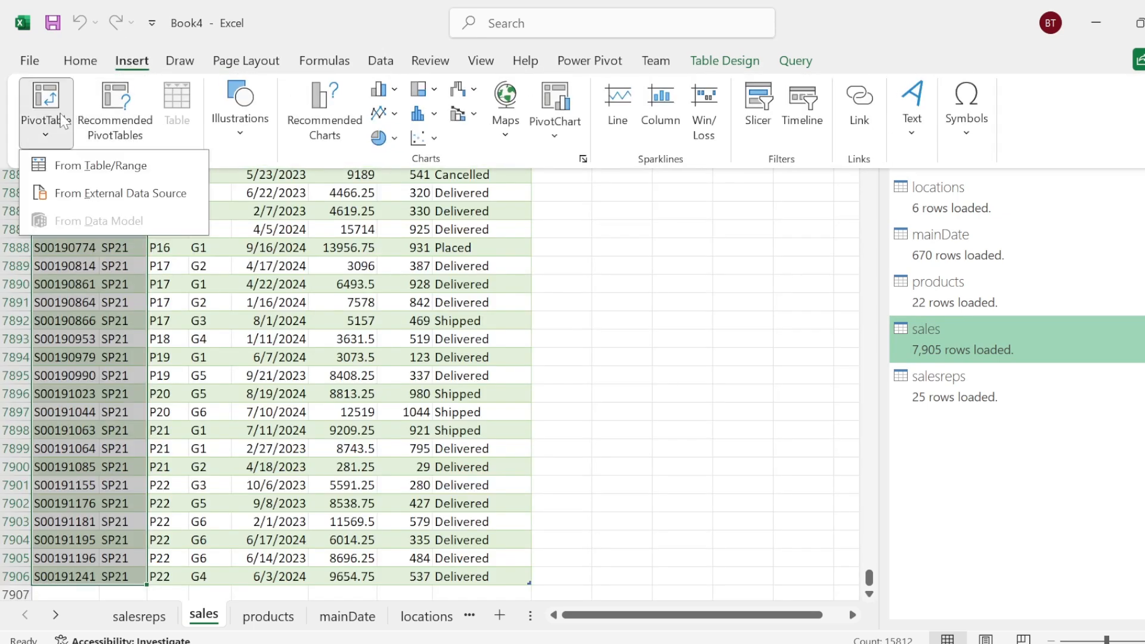
click(73, 170)
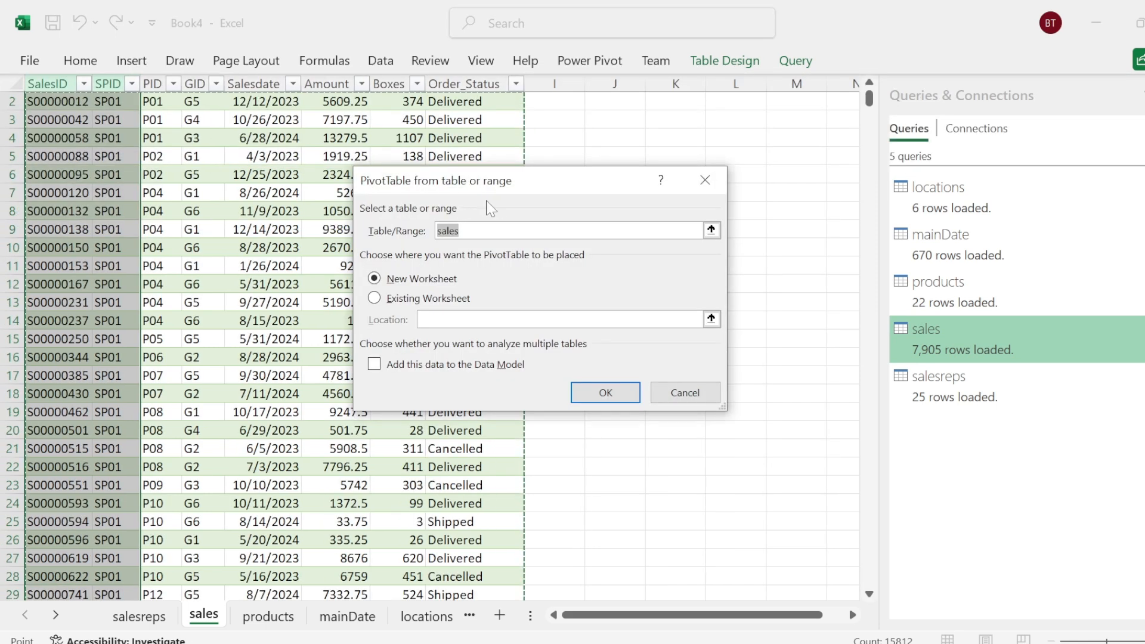
drag(486, 192, 445, 172)
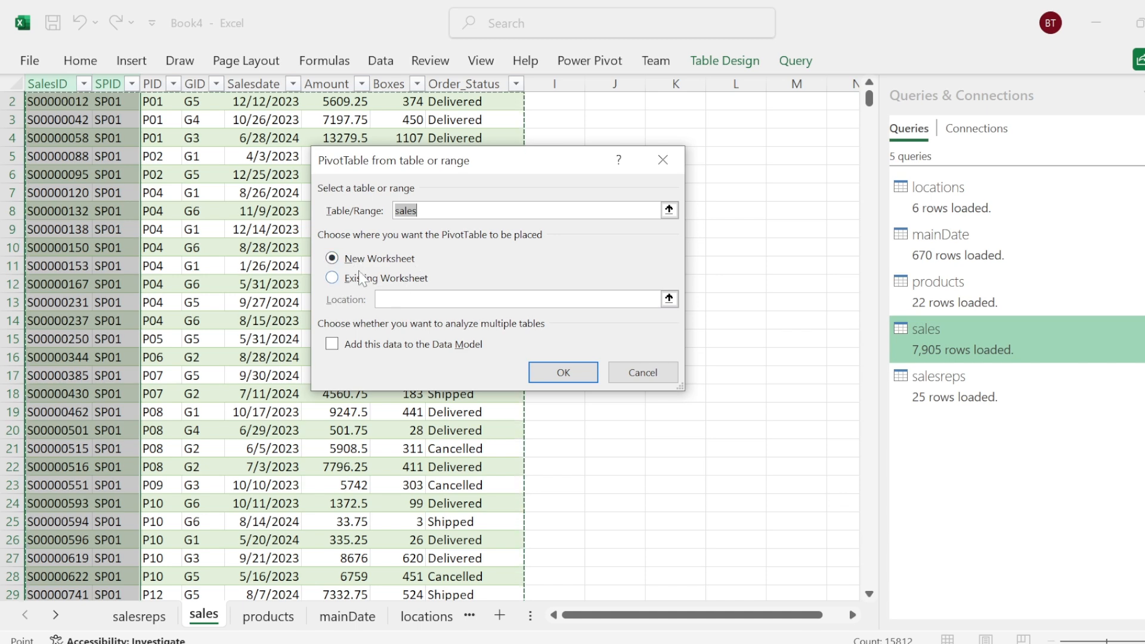
click(572, 376)
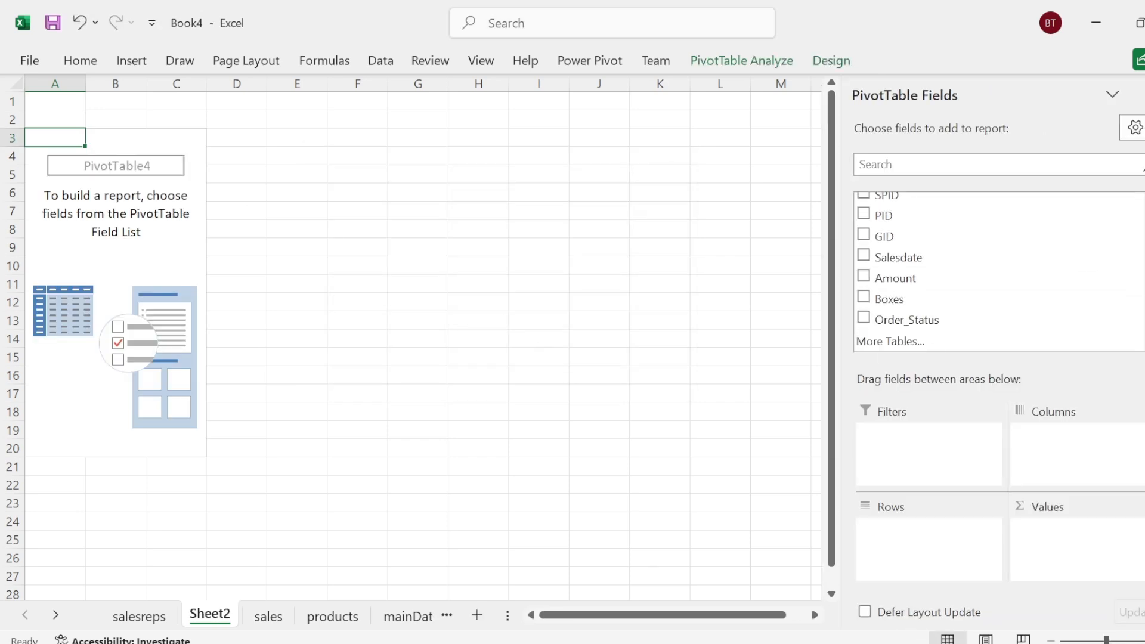
Examine which fields of the sales table are available for the PivotTable report.
scroll(999, 271, down, 2)
scroll(999, 271, up, 1)
scroll(999, 271, down, 1)
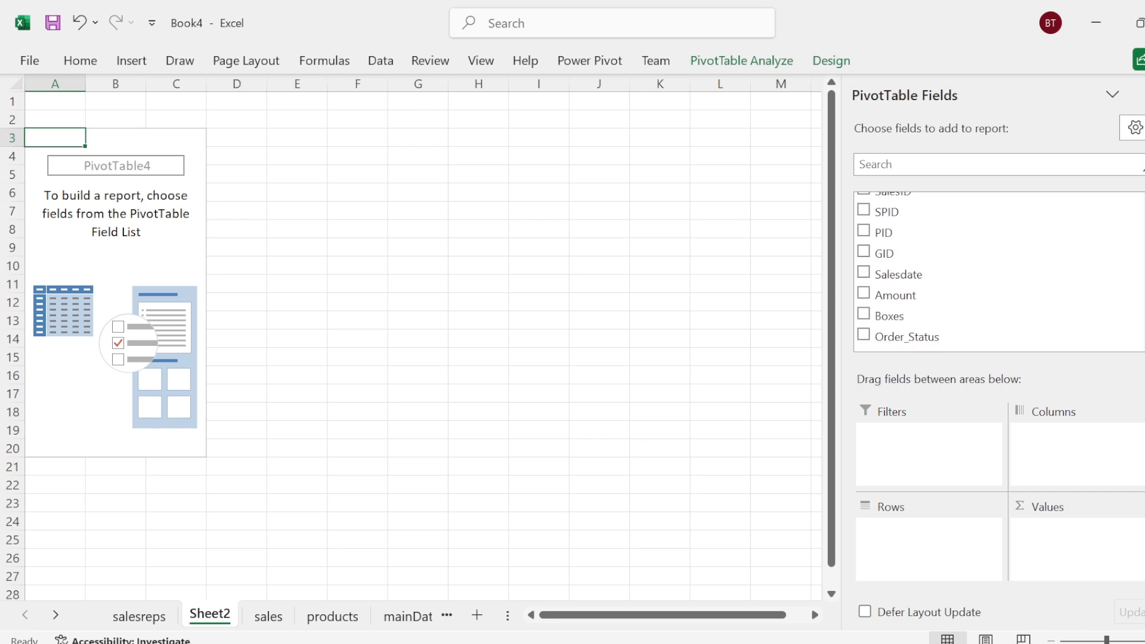
scroll(999, 272, up, 1)
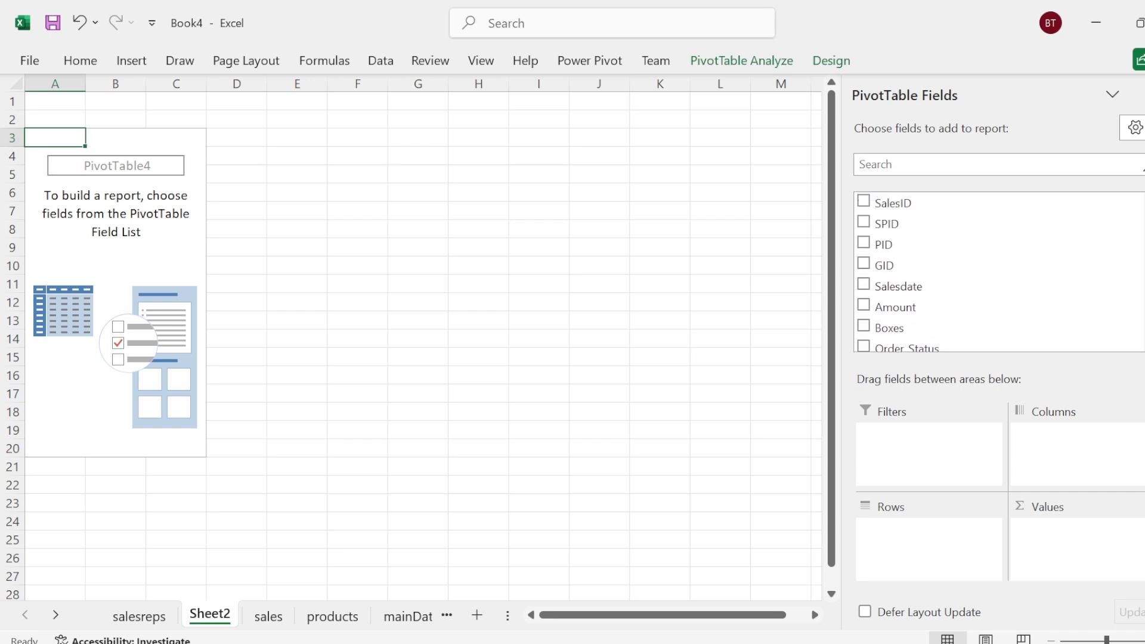
scroll(1000, 271, down, 1)
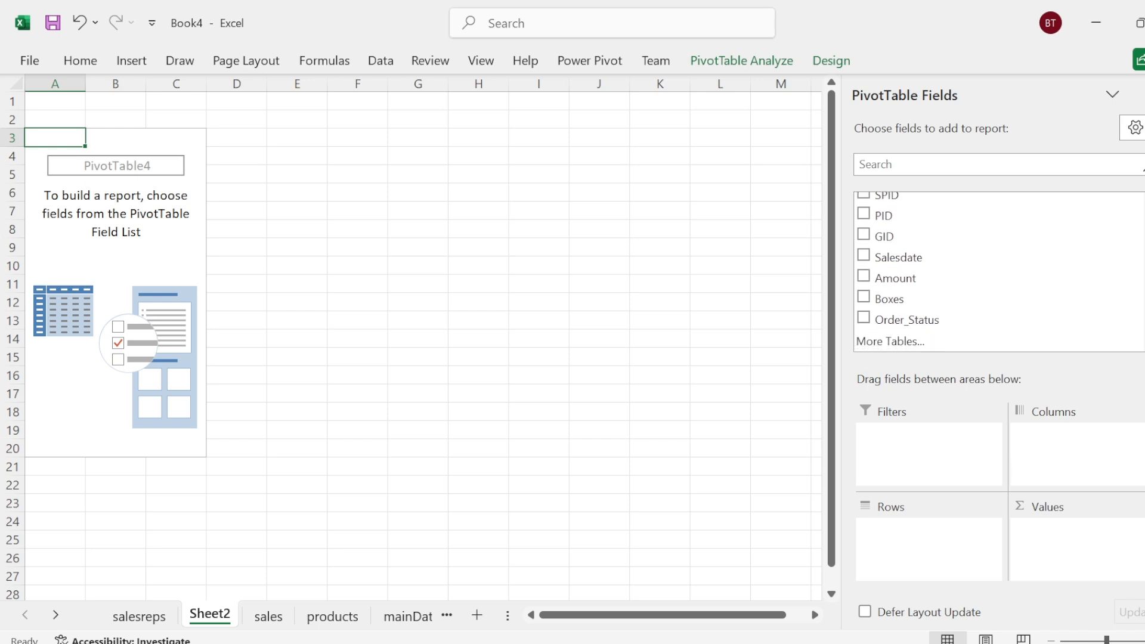
scroll(999, 271, up, 1)
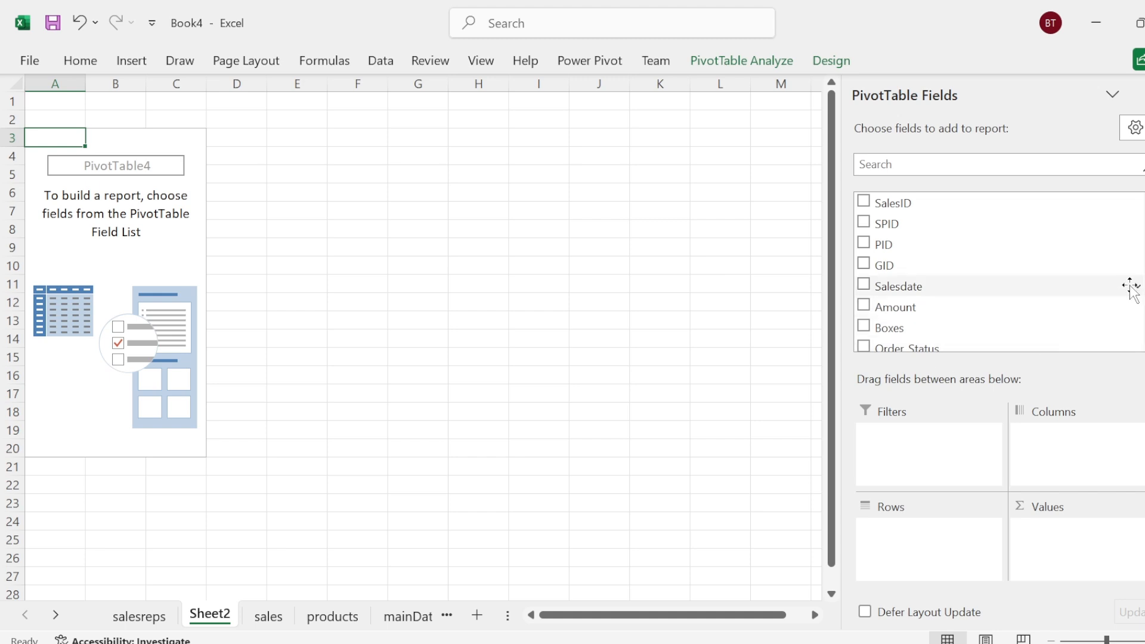
scroll(1000, 272, down, 1)
scroll(999, 272, up, 1)
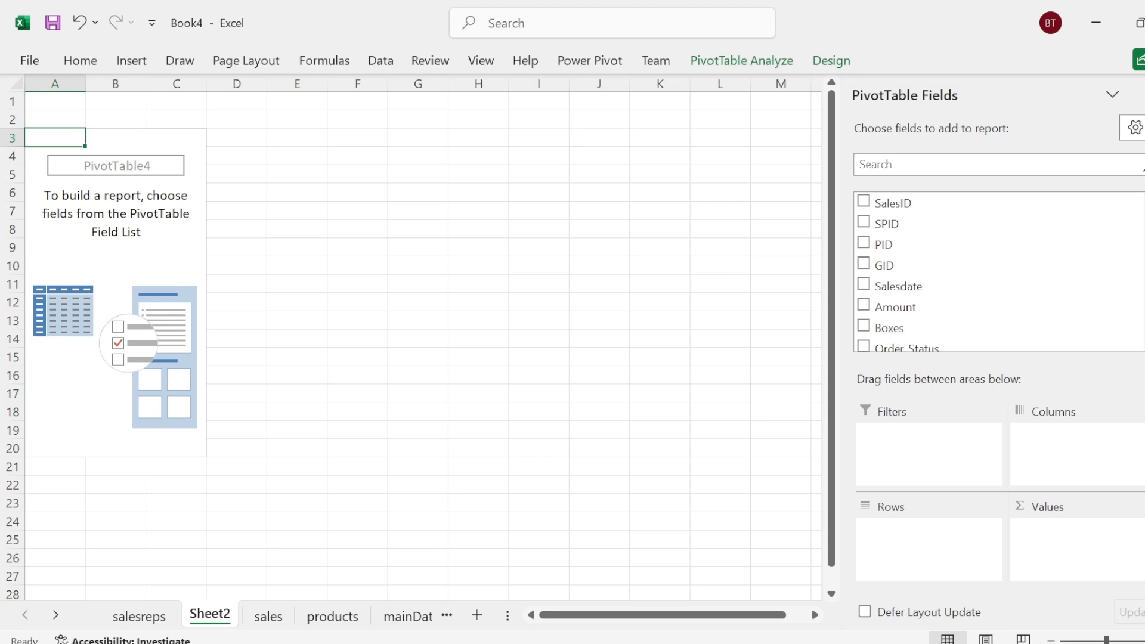
scroll(1000, 271, down, 1)
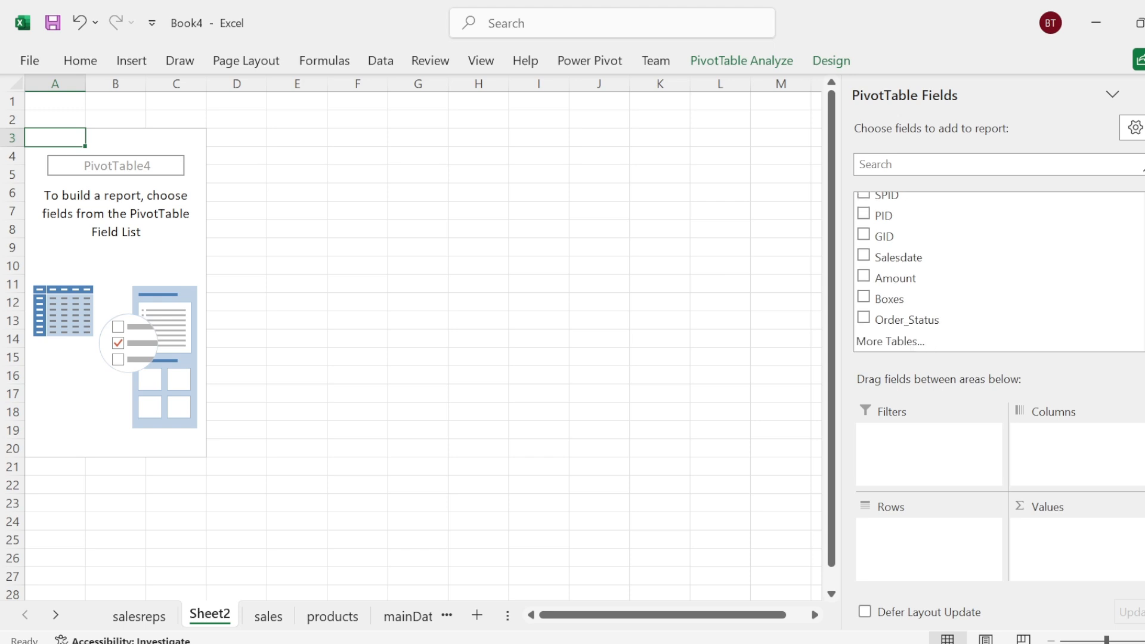
scroll(999, 271, up, 1)
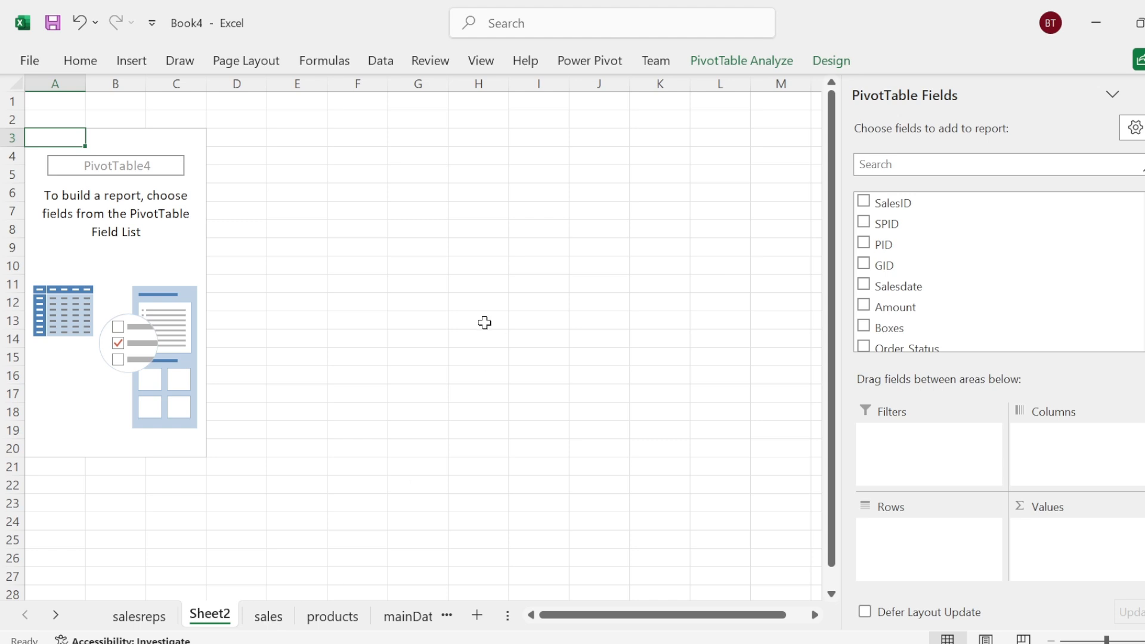
Start a new table relationship with sales as the table and locations as the related table.
click(387, 64)
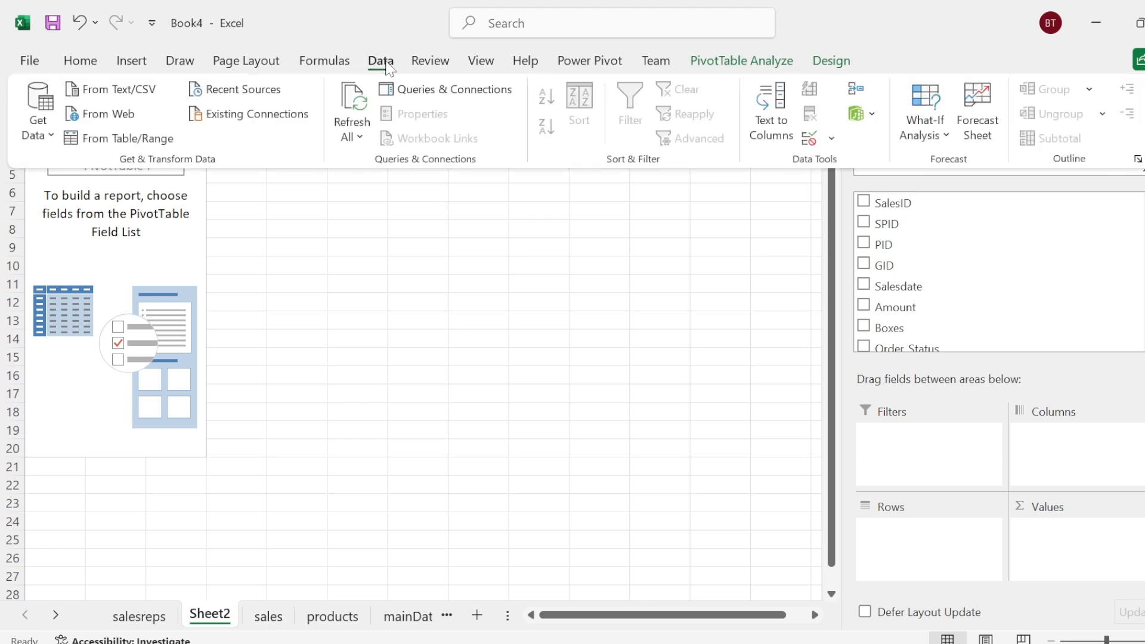
click(875, 115)
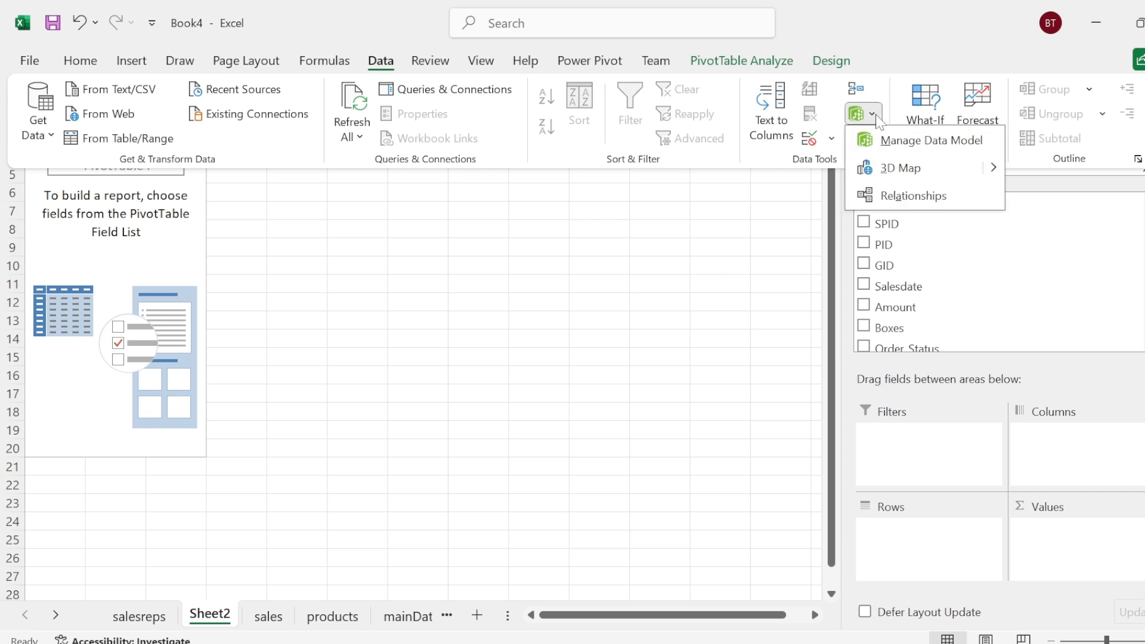
click(909, 197)
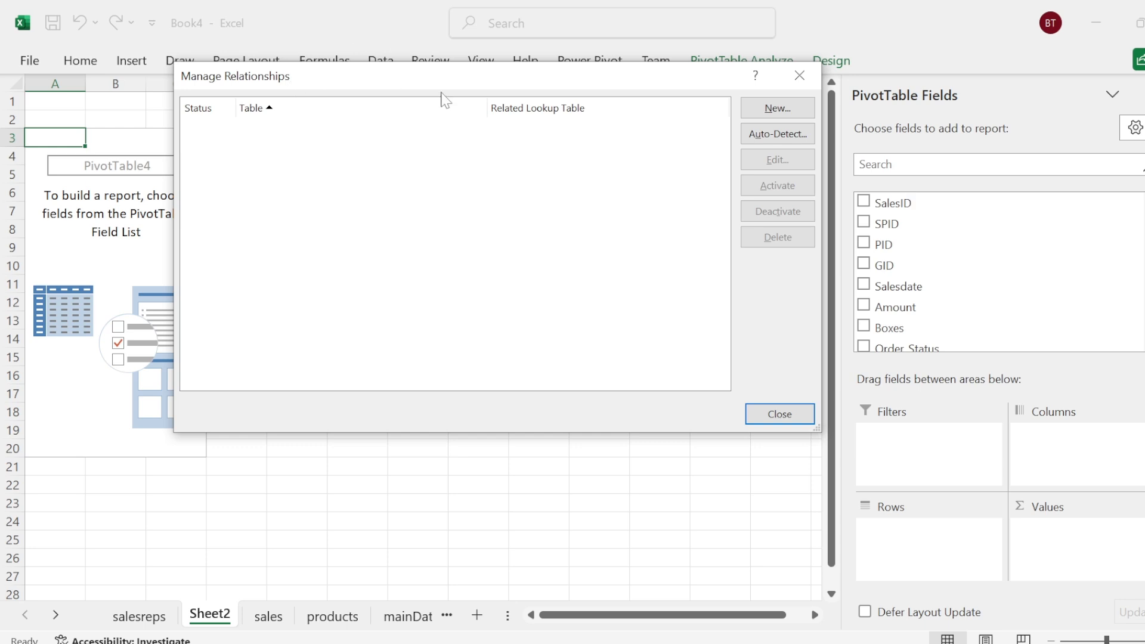
drag(421, 79, 386, 64)
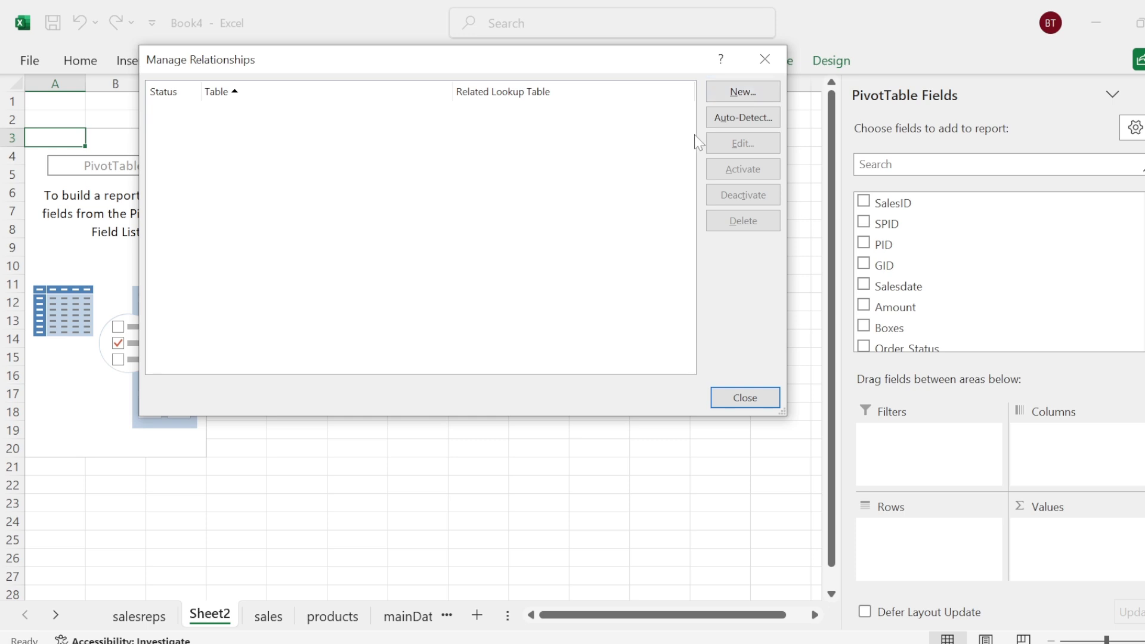
click(726, 95)
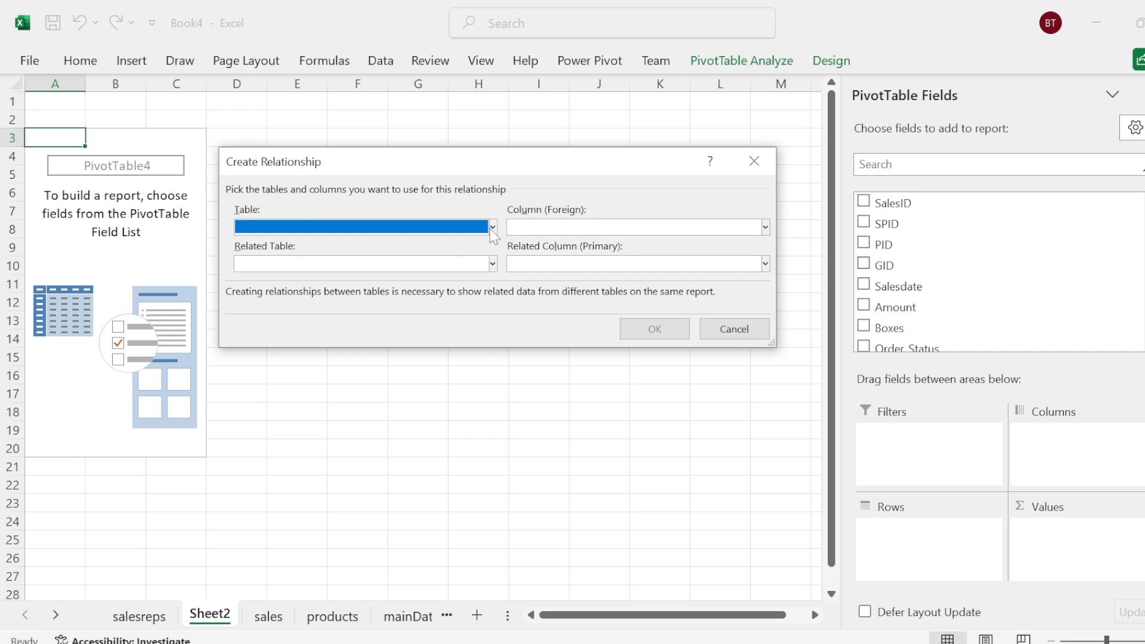
click(492, 227)
click(344, 306)
click(492, 264)
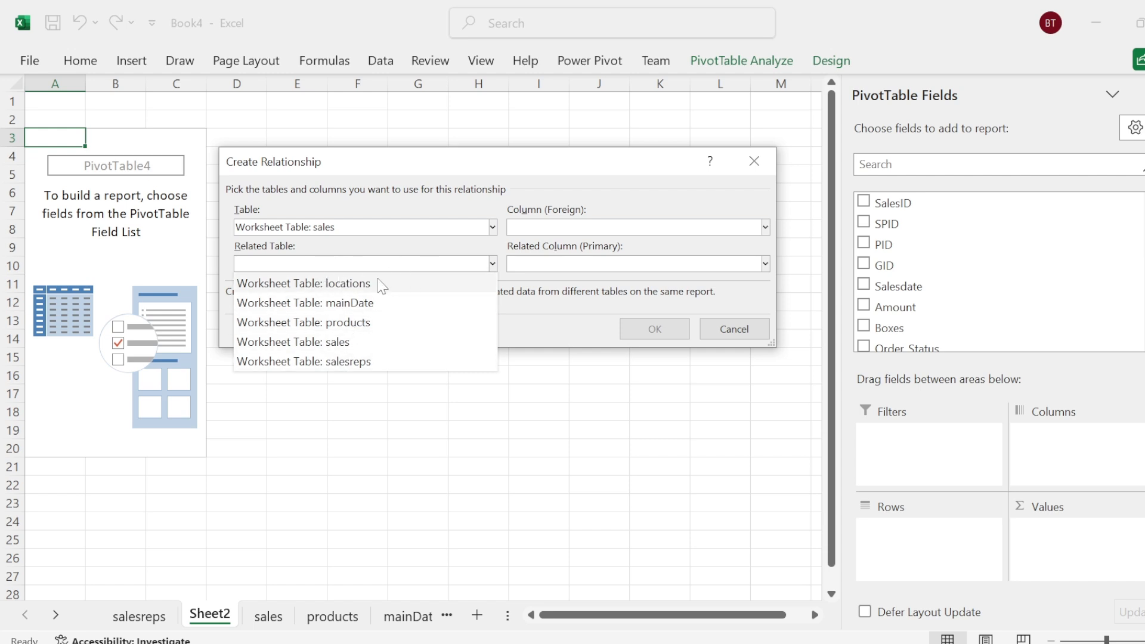
click(359, 286)
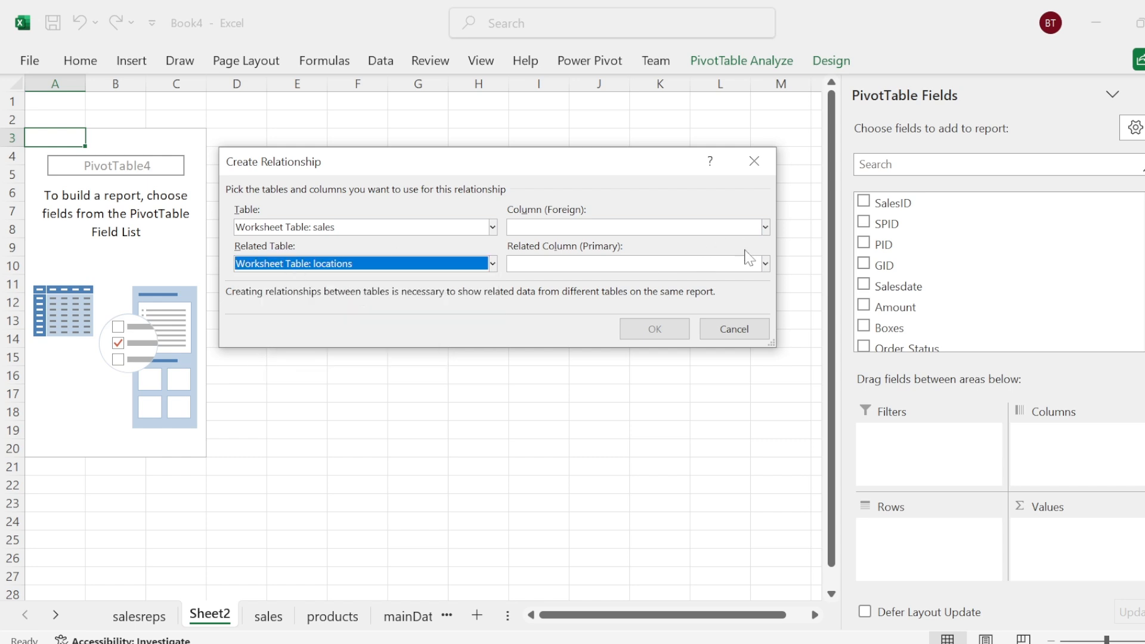
Create the sales-to-locations relationship using GID as both the foreign and the related primary column.
click(764, 263)
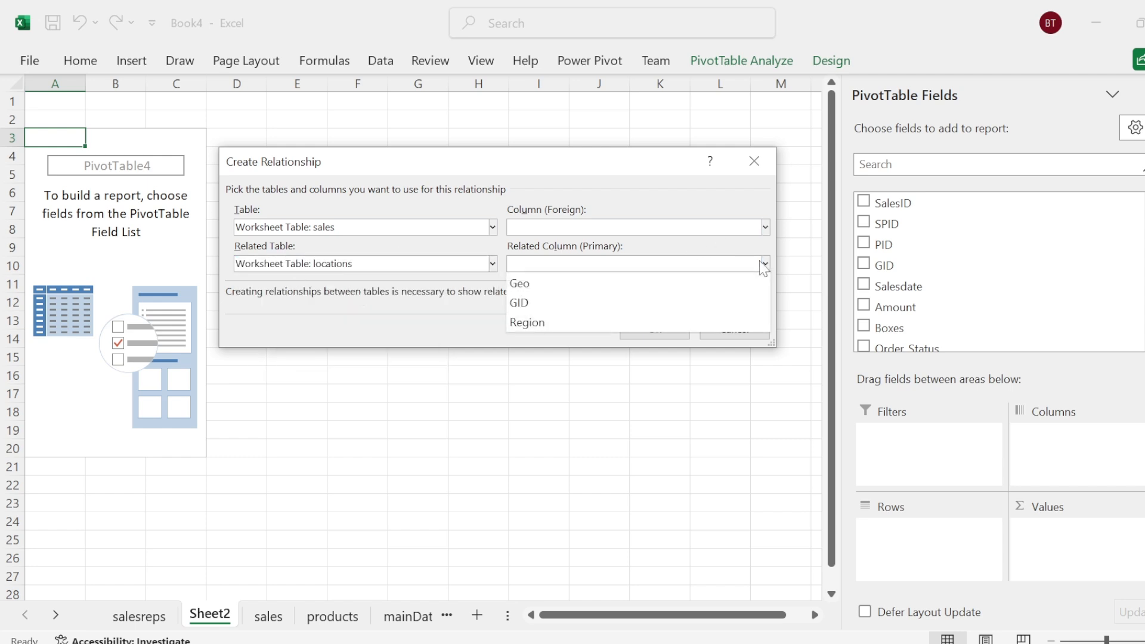
click(602, 307)
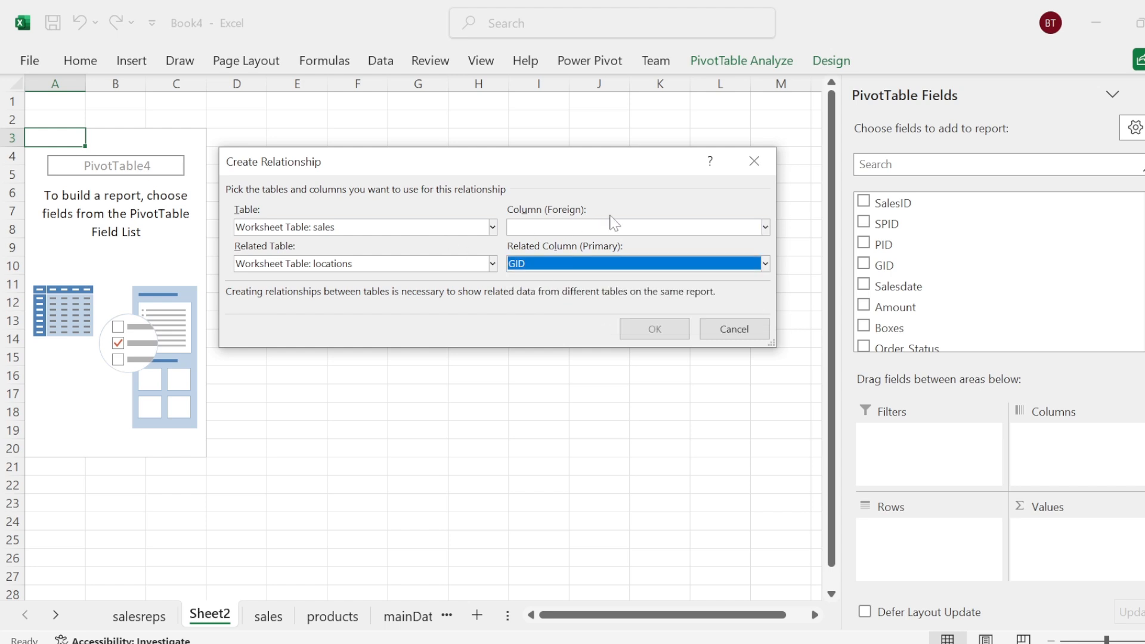
click(765, 227)
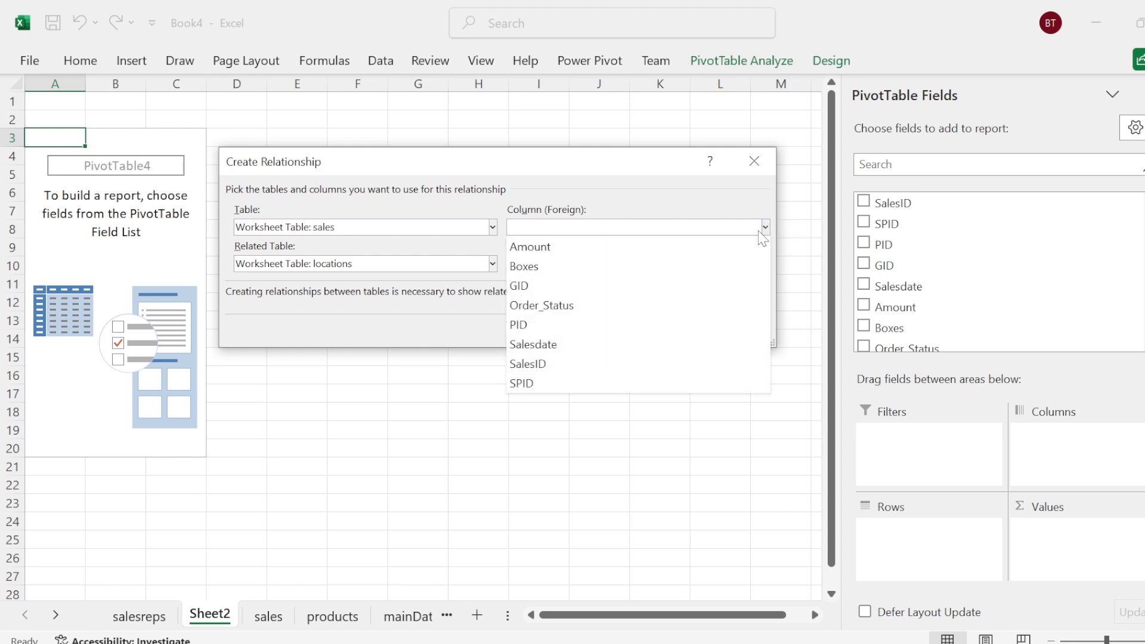
click(542, 286)
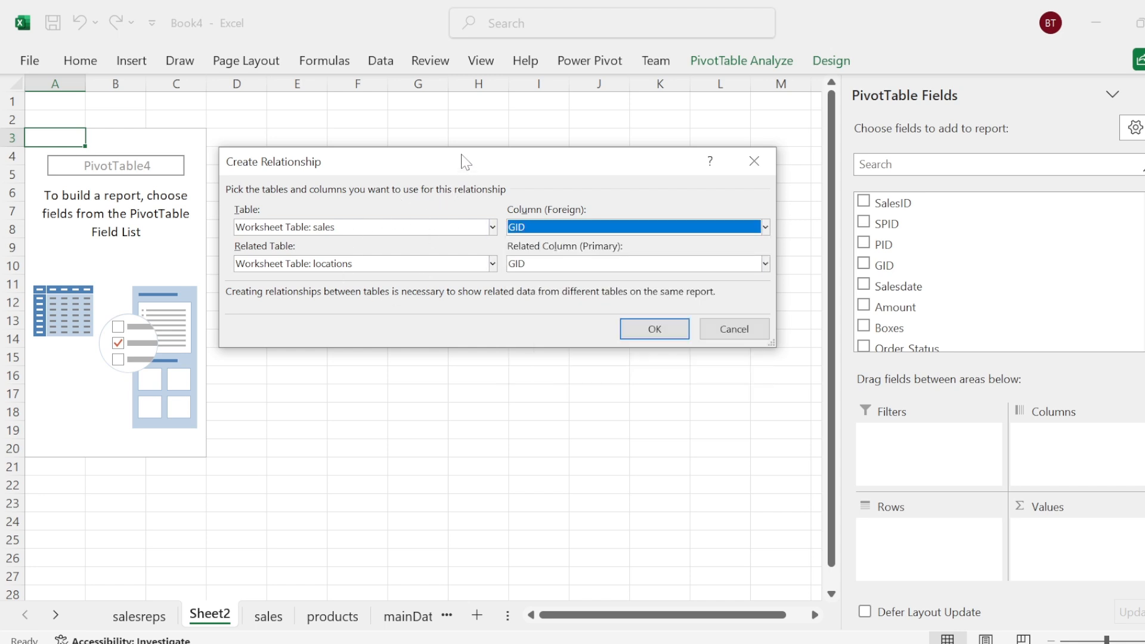
drag(447, 165, 425, 108)
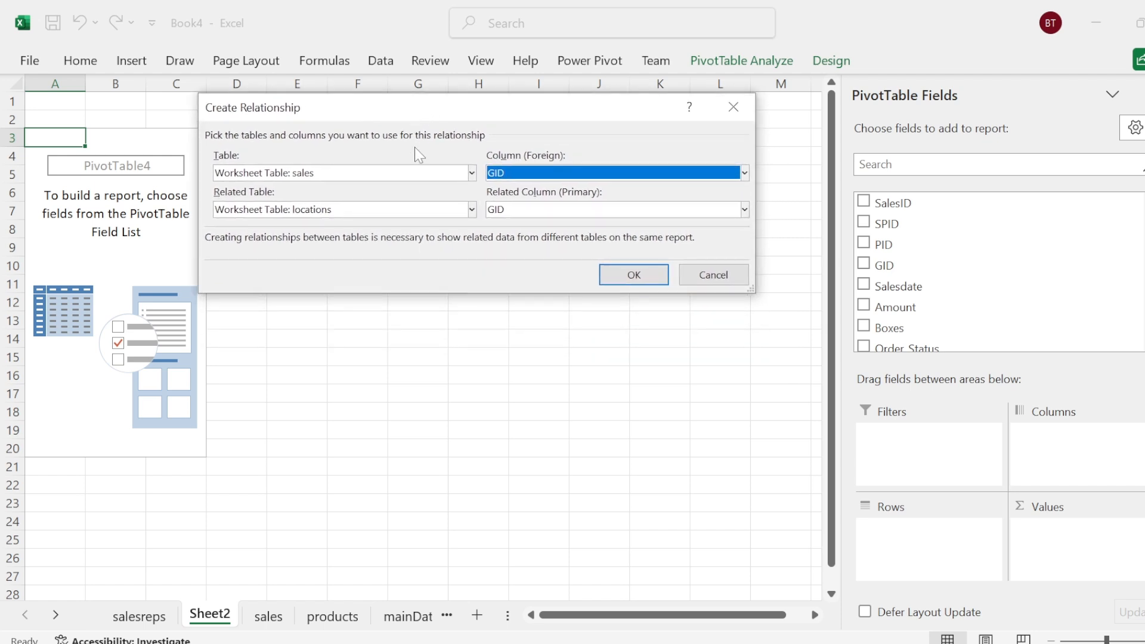
click(637, 277)
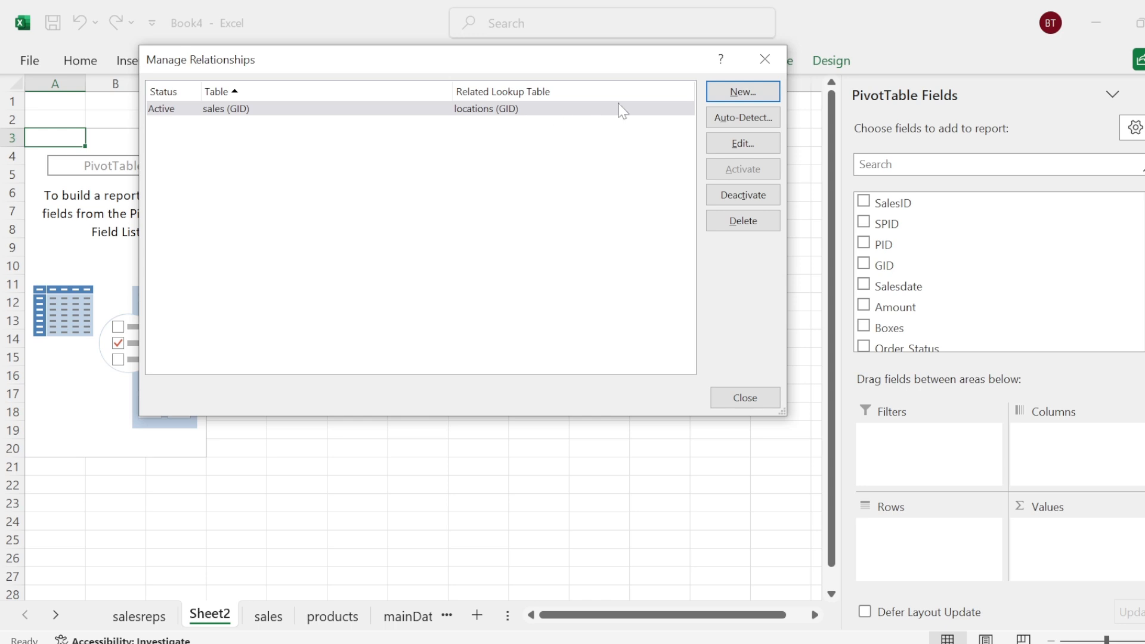
Create a relationship from sales to mainDate with Salesdate as the foreign column and cal_date as the related primary column.
click(745, 92)
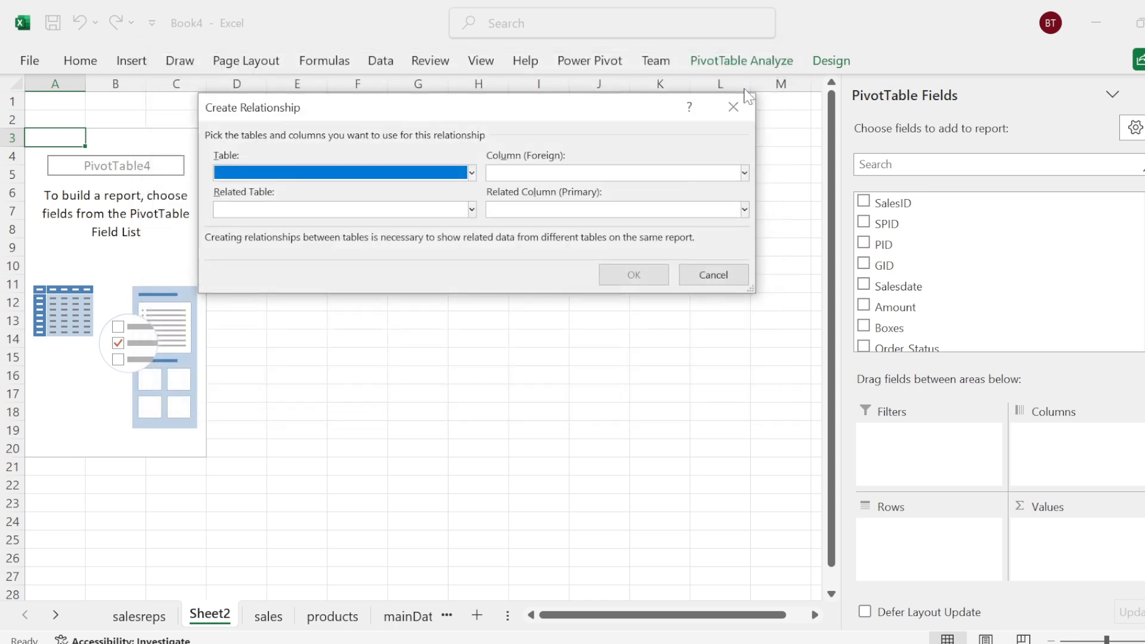
click(471, 174)
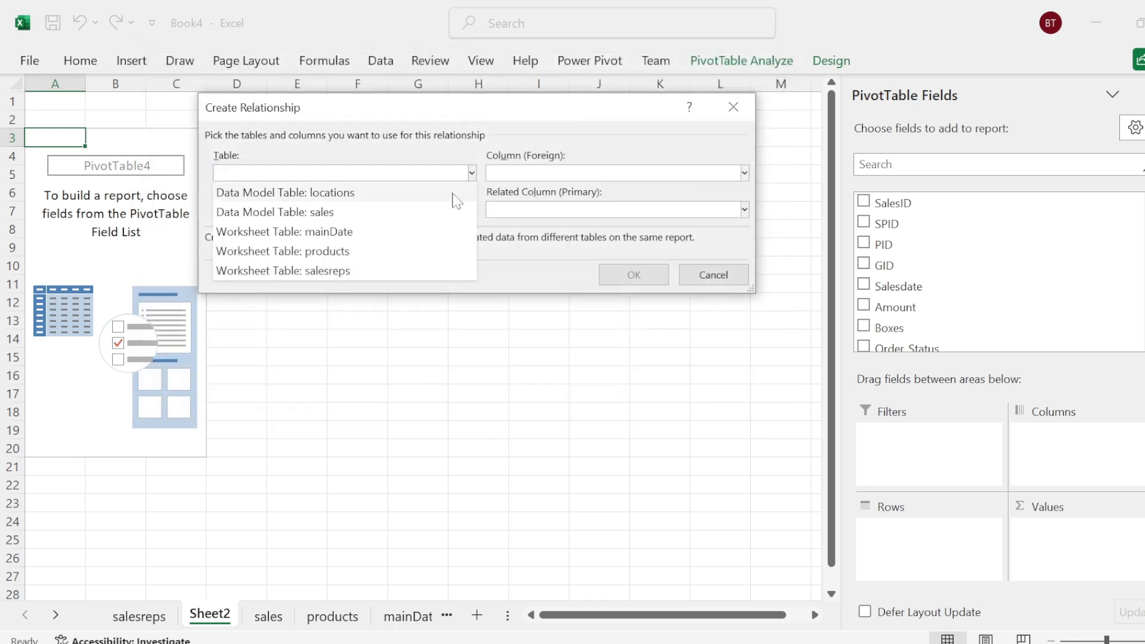
click(402, 214)
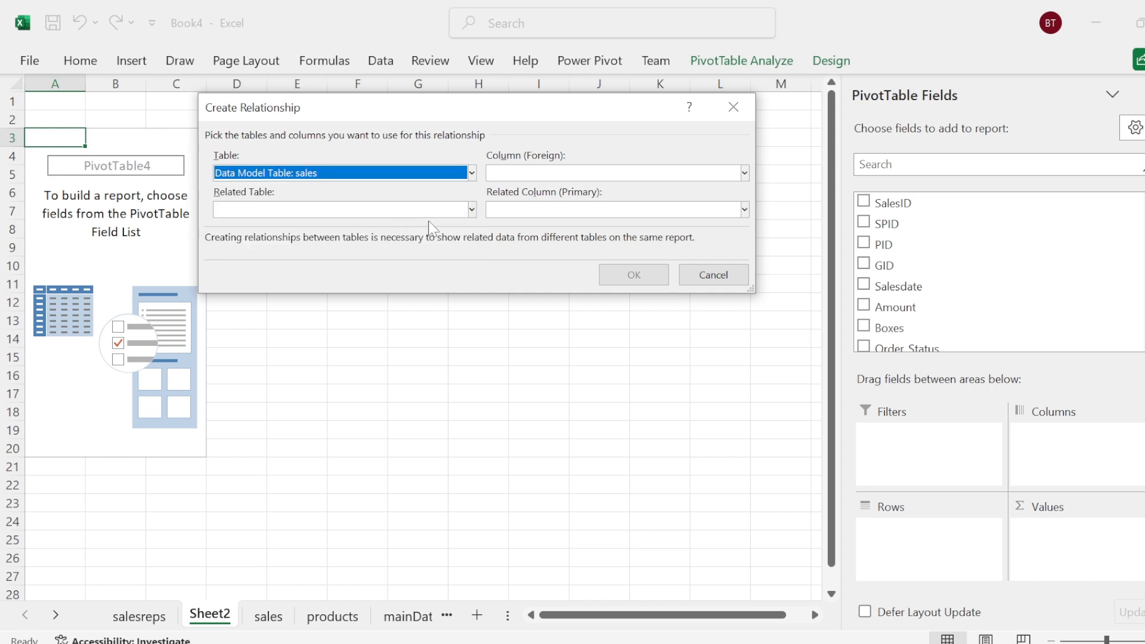
click(470, 210)
click(379, 268)
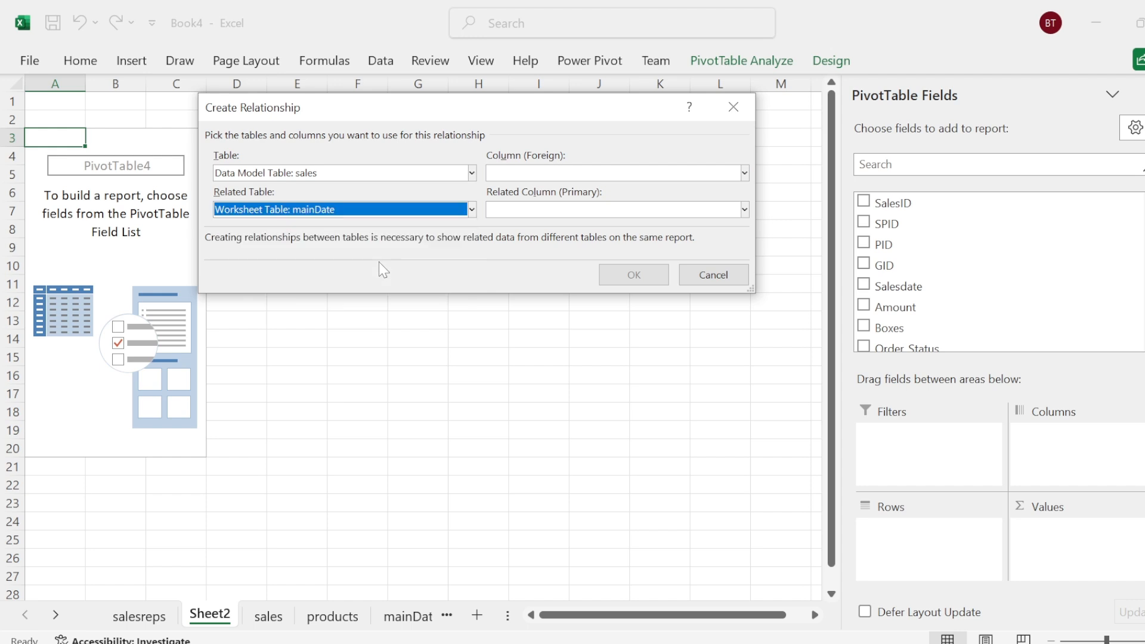
click(741, 213)
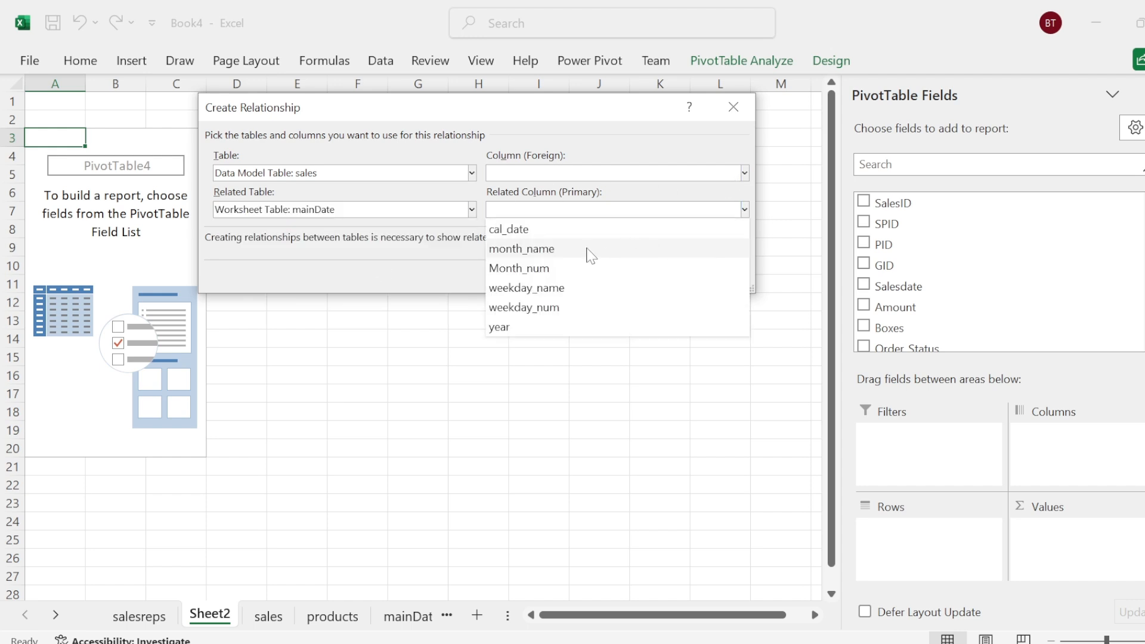
click(563, 234)
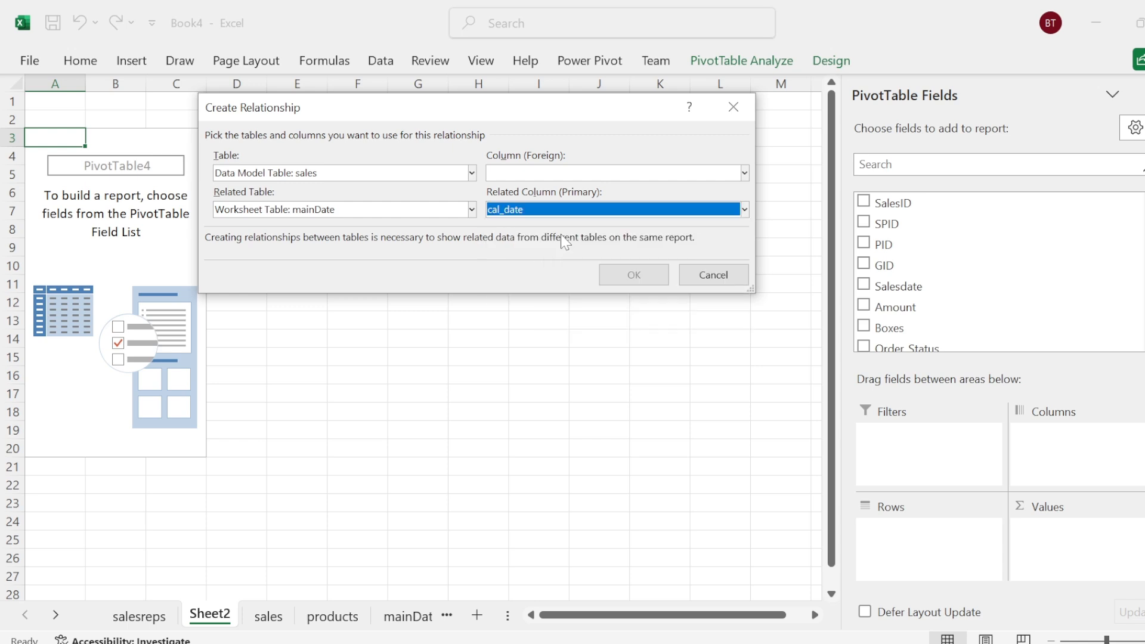
click(744, 174)
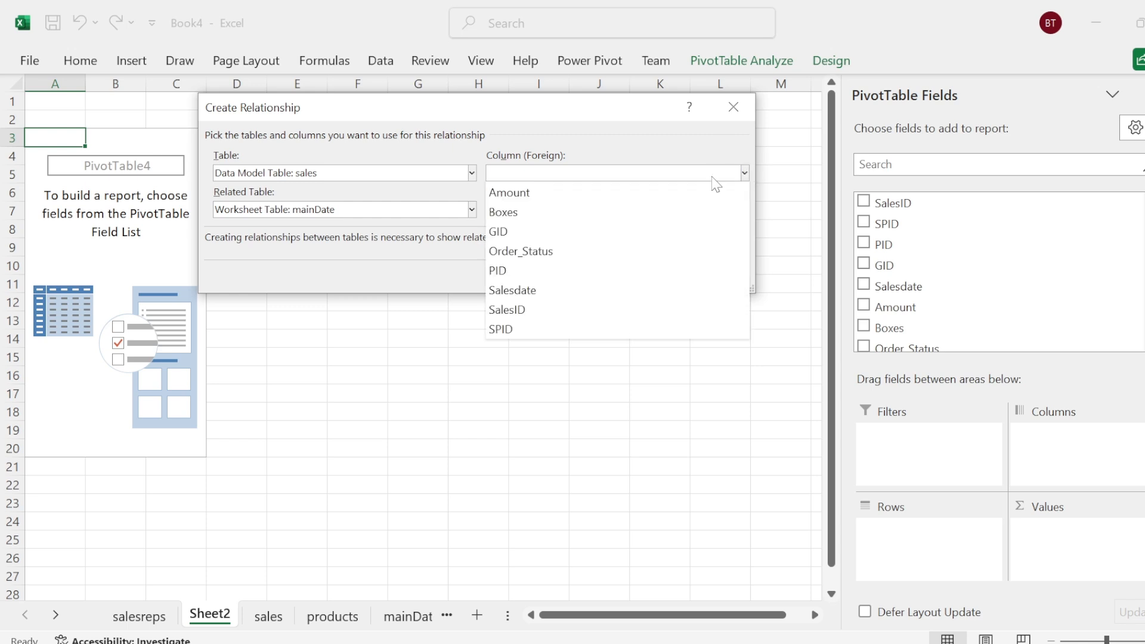
click(516, 289)
click(633, 277)
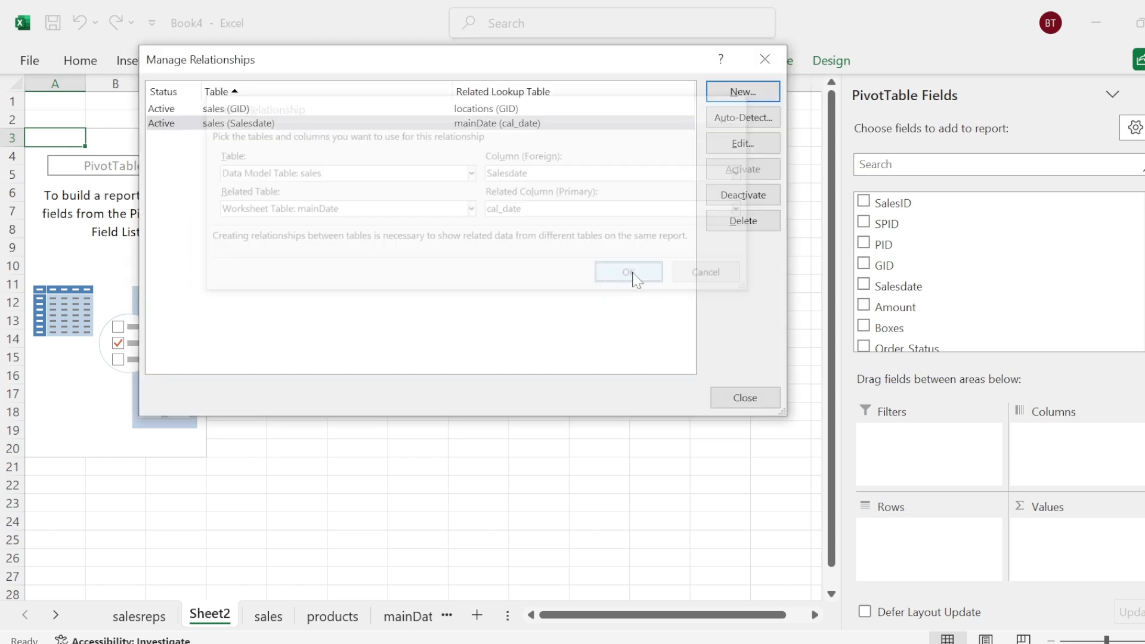
Create a relationship from sales to products using PID as both the foreign and the related primary column.
click(749, 96)
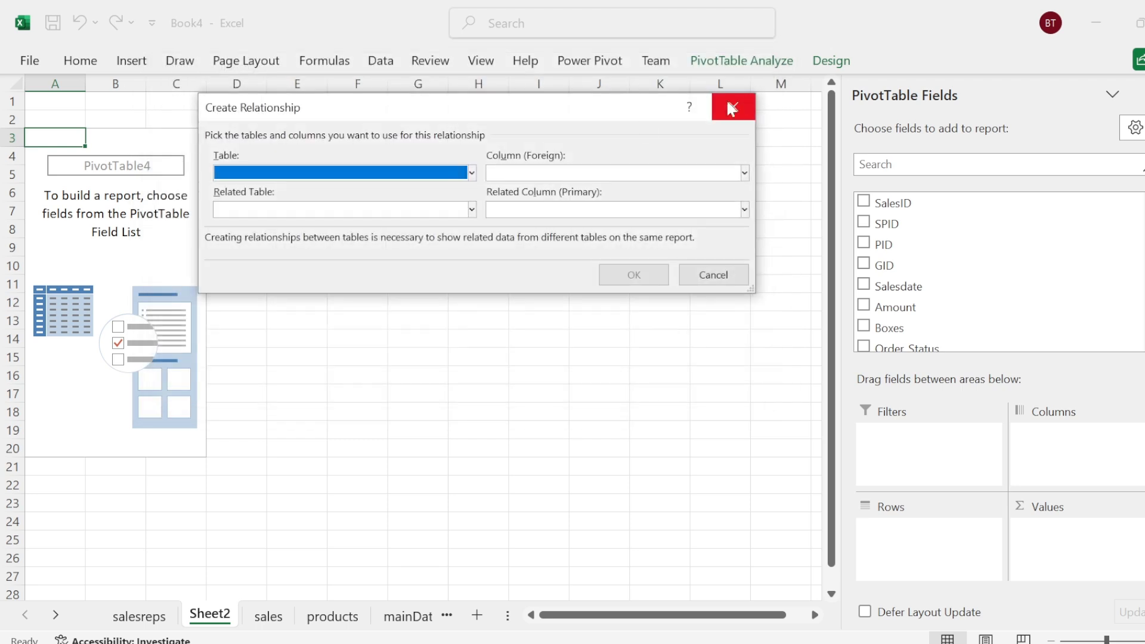
click(473, 173)
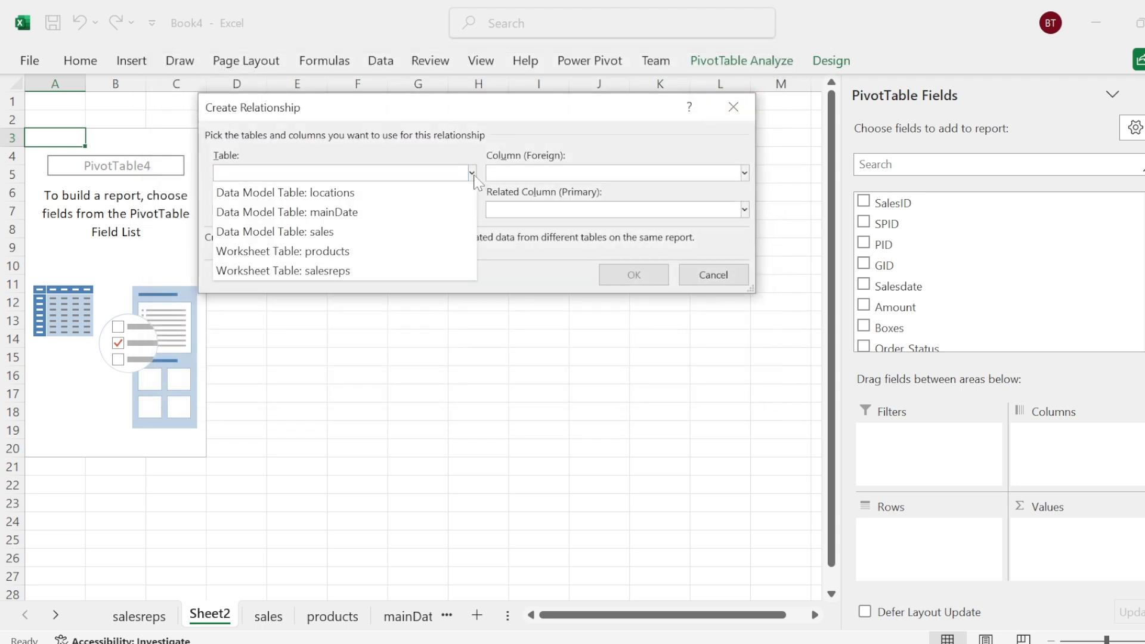
click(382, 232)
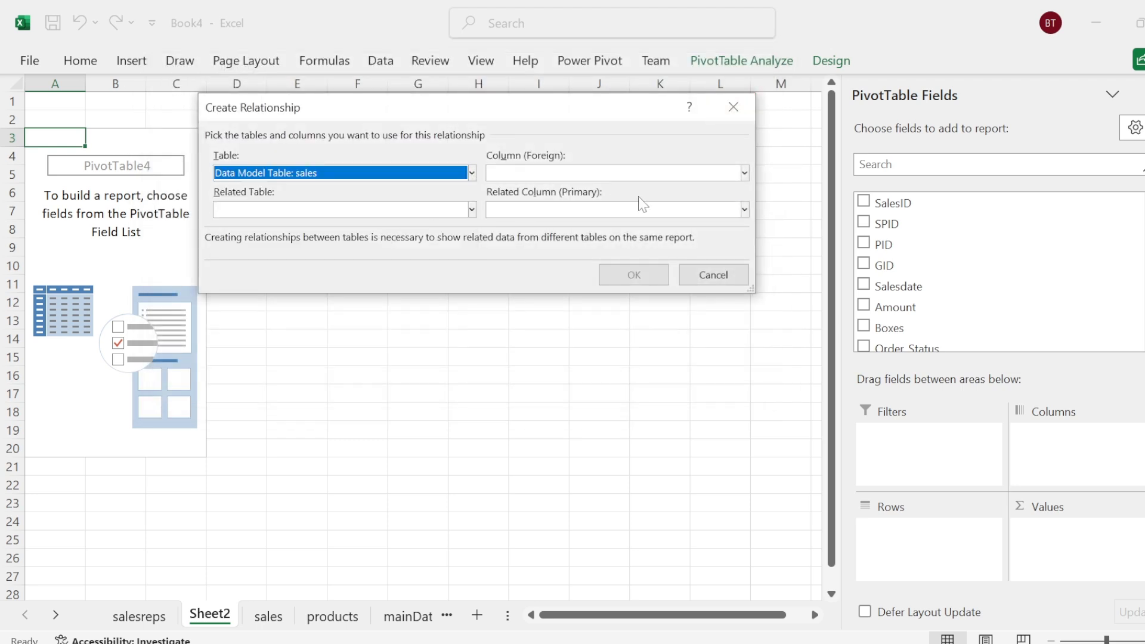
click(472, 209)
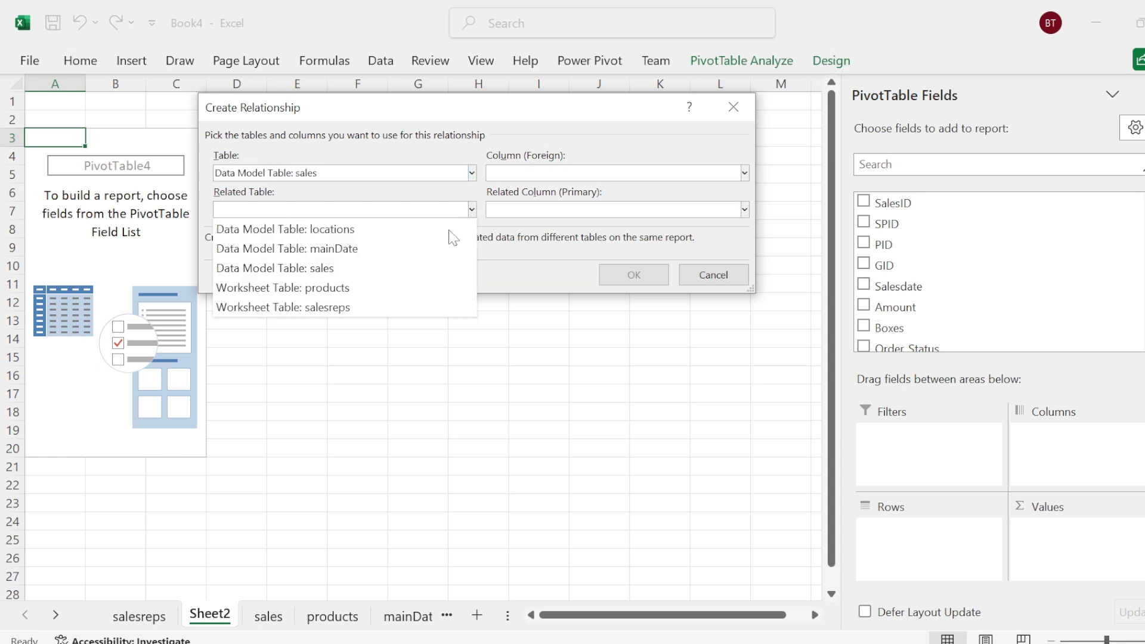
click(361, 289)
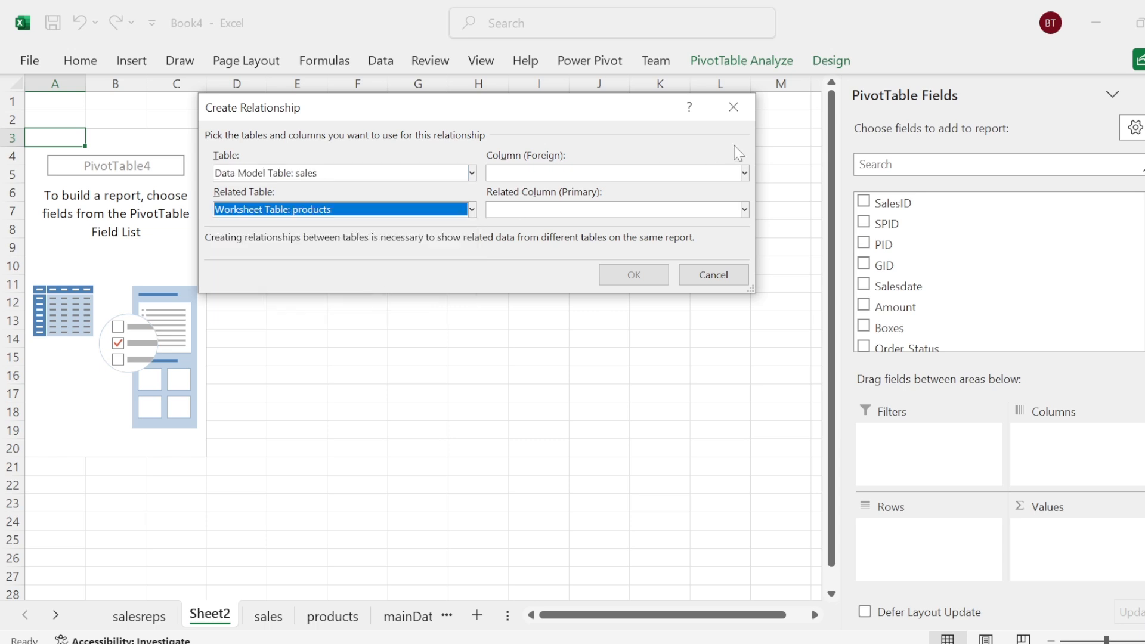
click(745, 210)
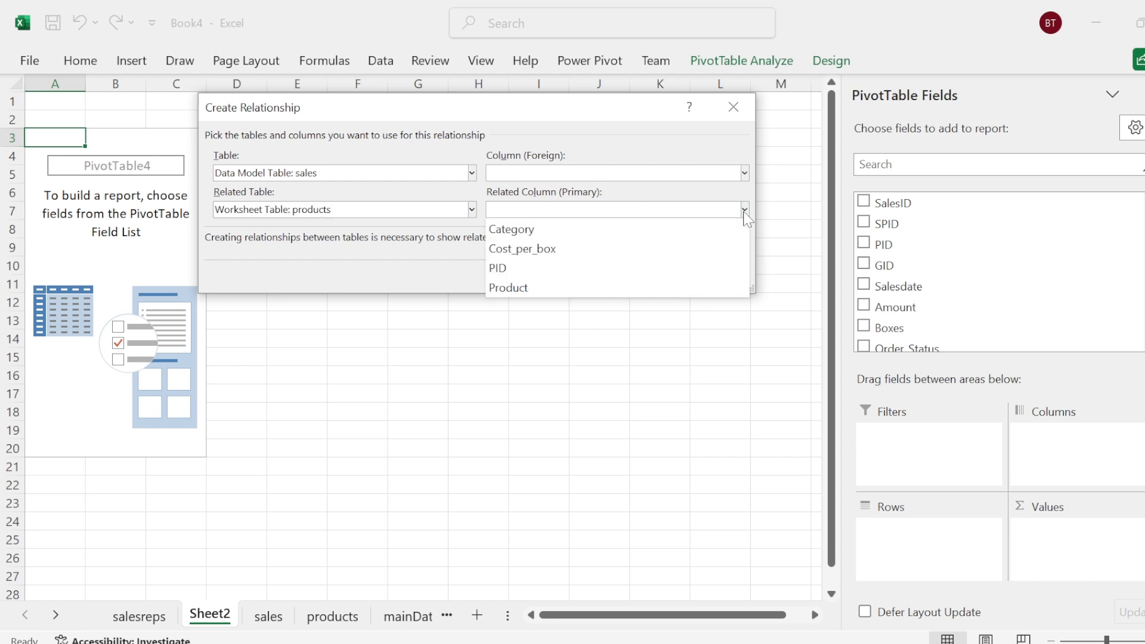
click(571, 266)
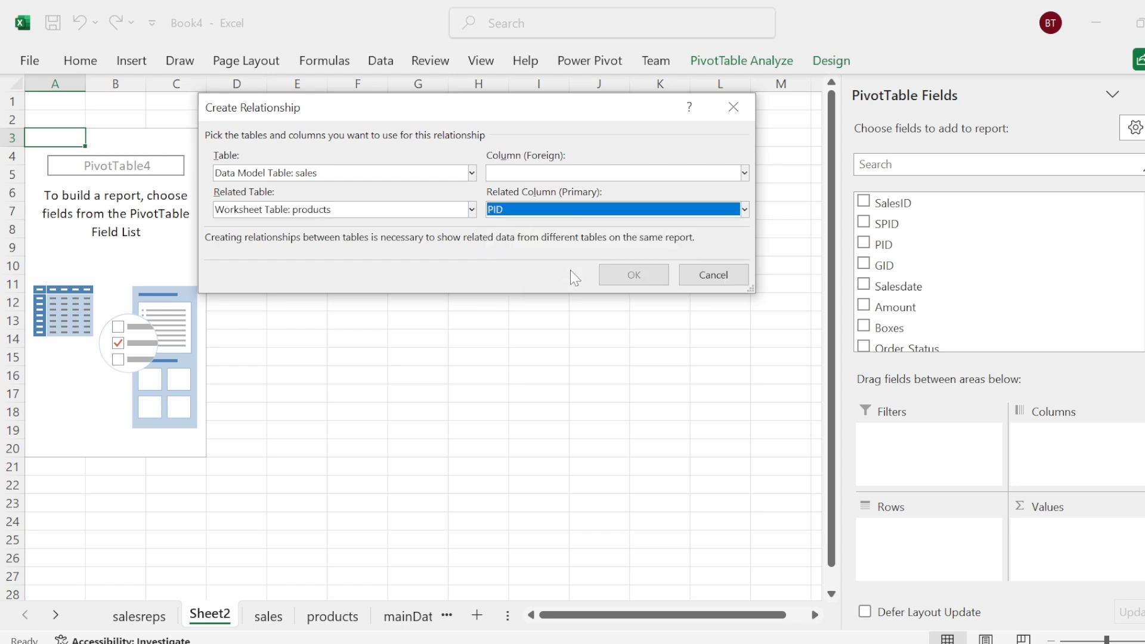
click(745, 173)
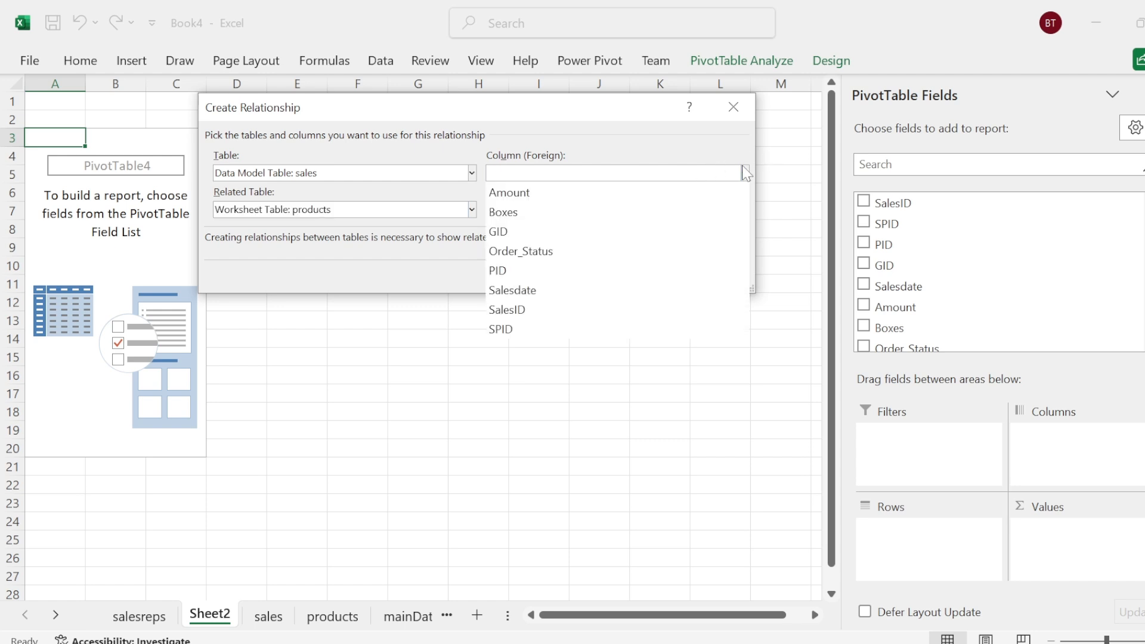
click(511, 272)
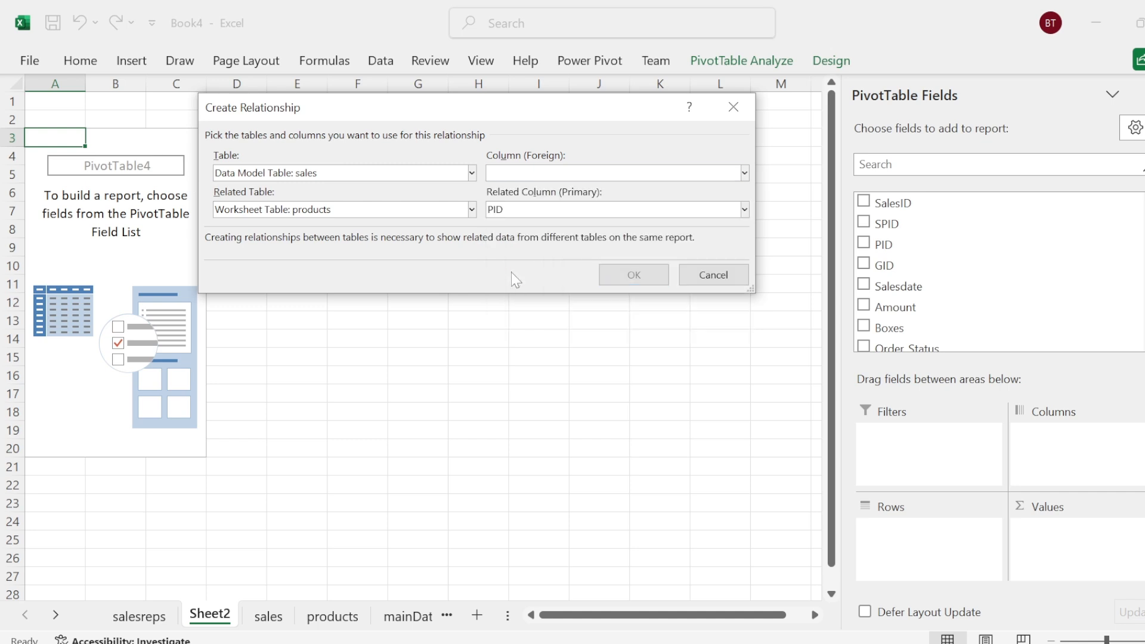
click(634, 275)
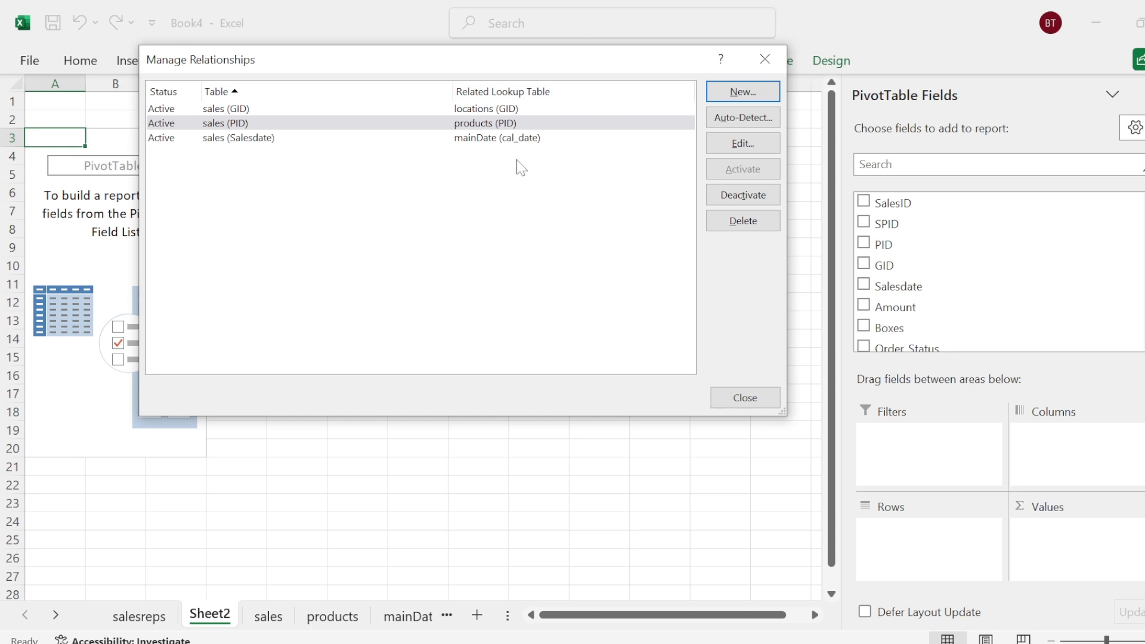
Create a relationship from sales to salesreps using SPID as both the foreign and related primary column, and close the relationship manager.
click(743, 92)
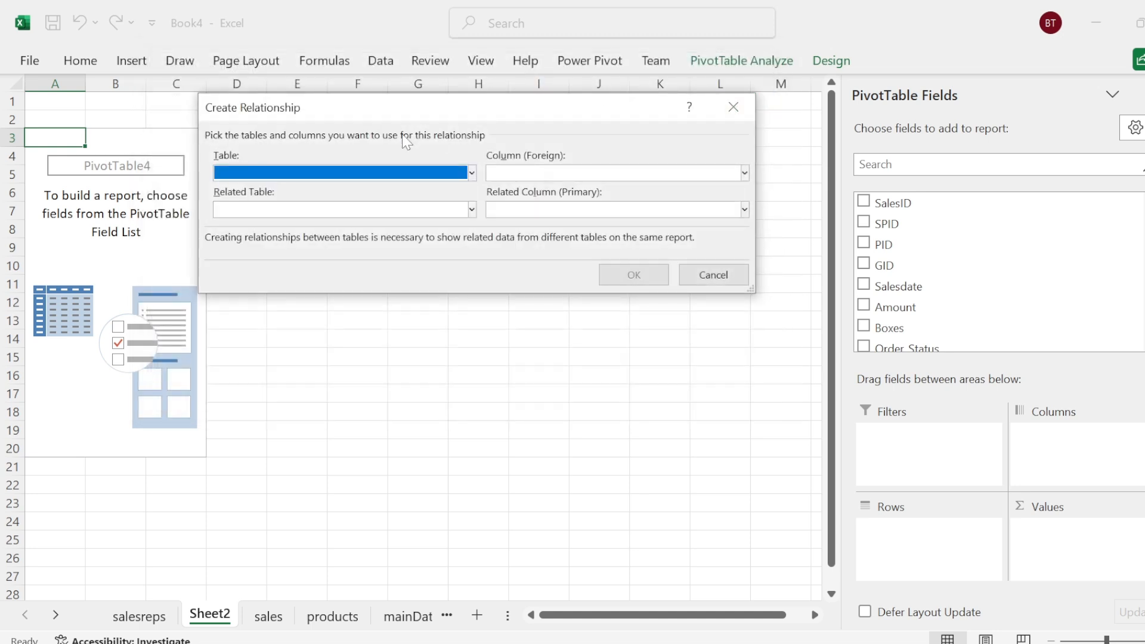
click(472, 173)
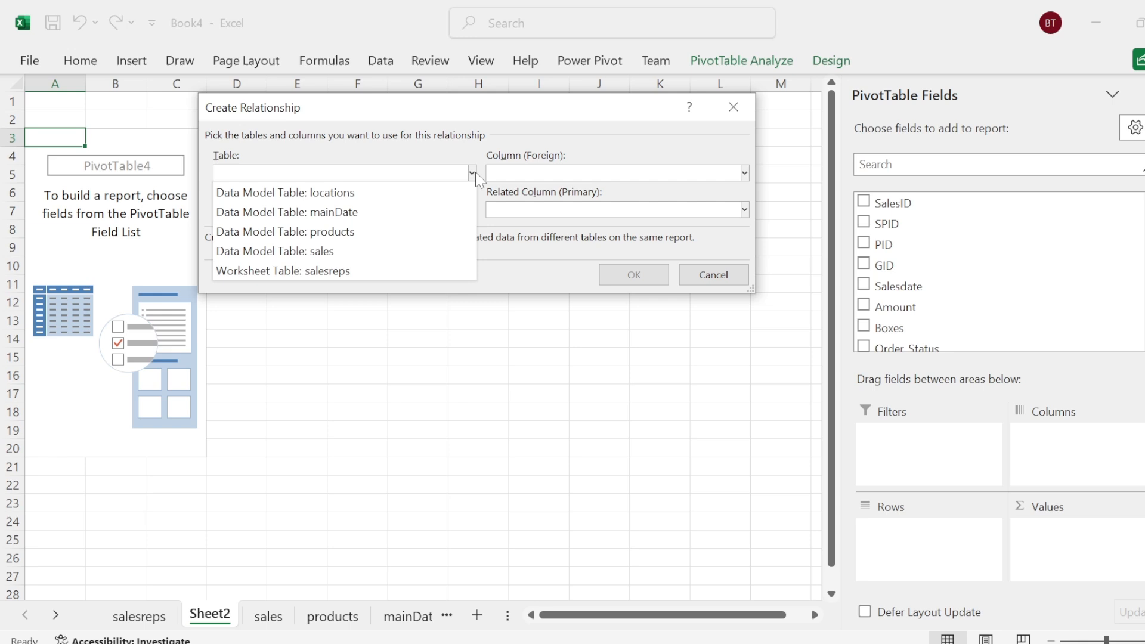
click(345, 252)
click(471, 210)
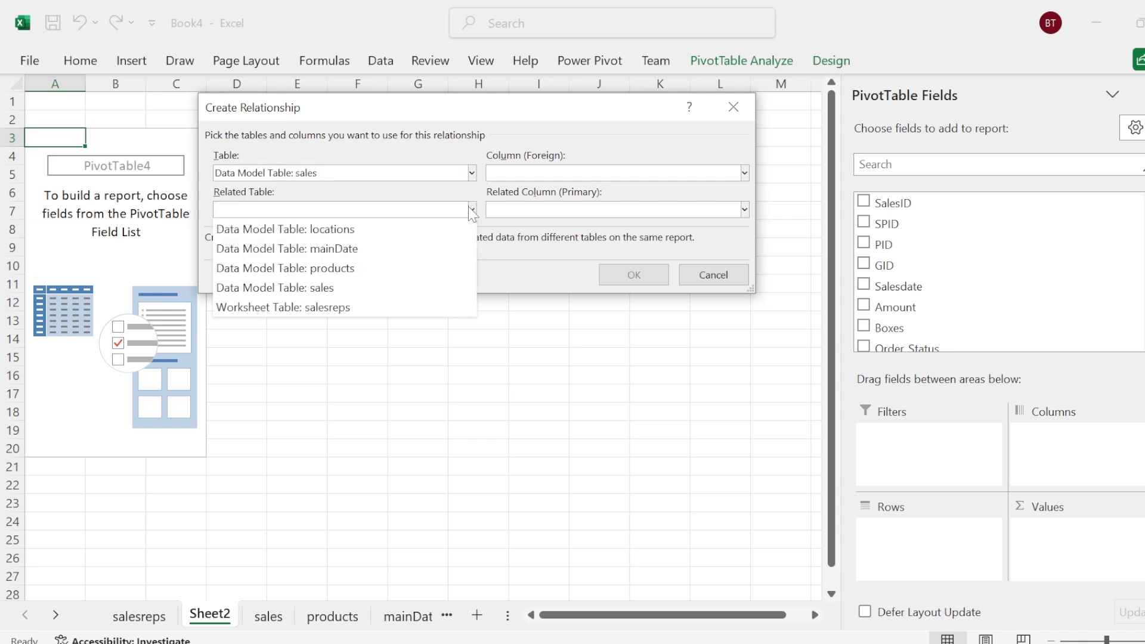
click(378, 309)
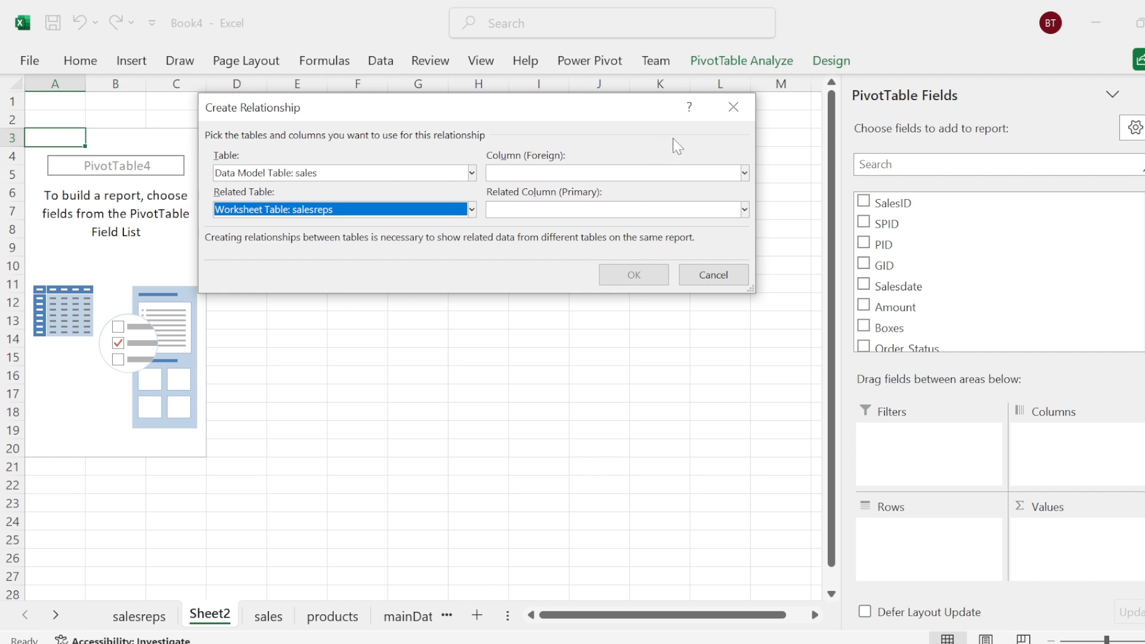
click(745, 210)
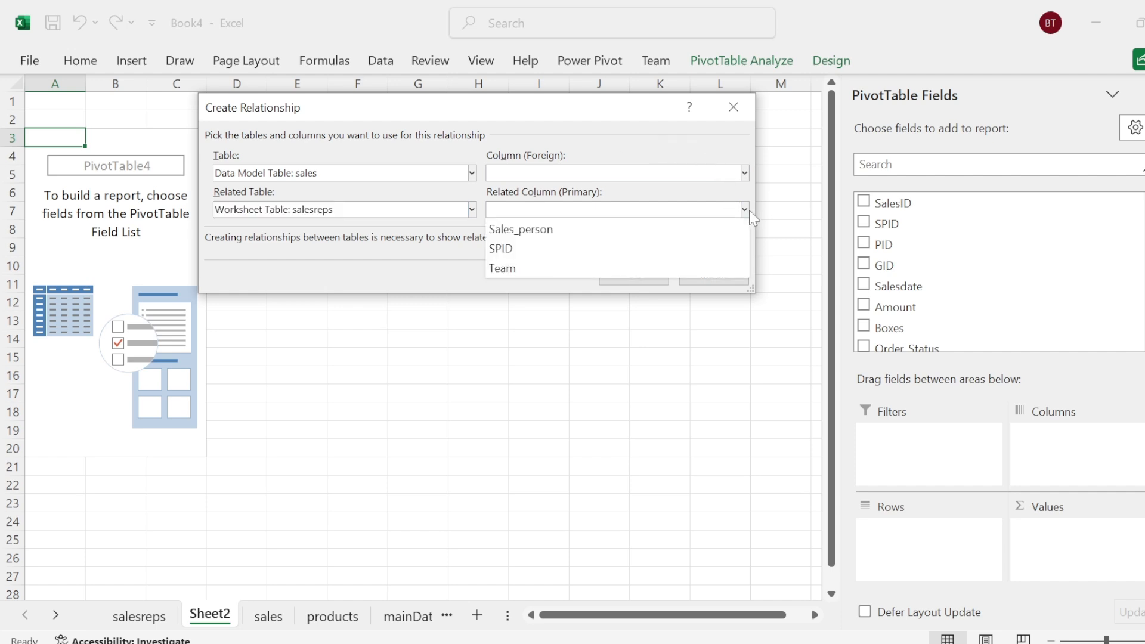
click(602, 255)
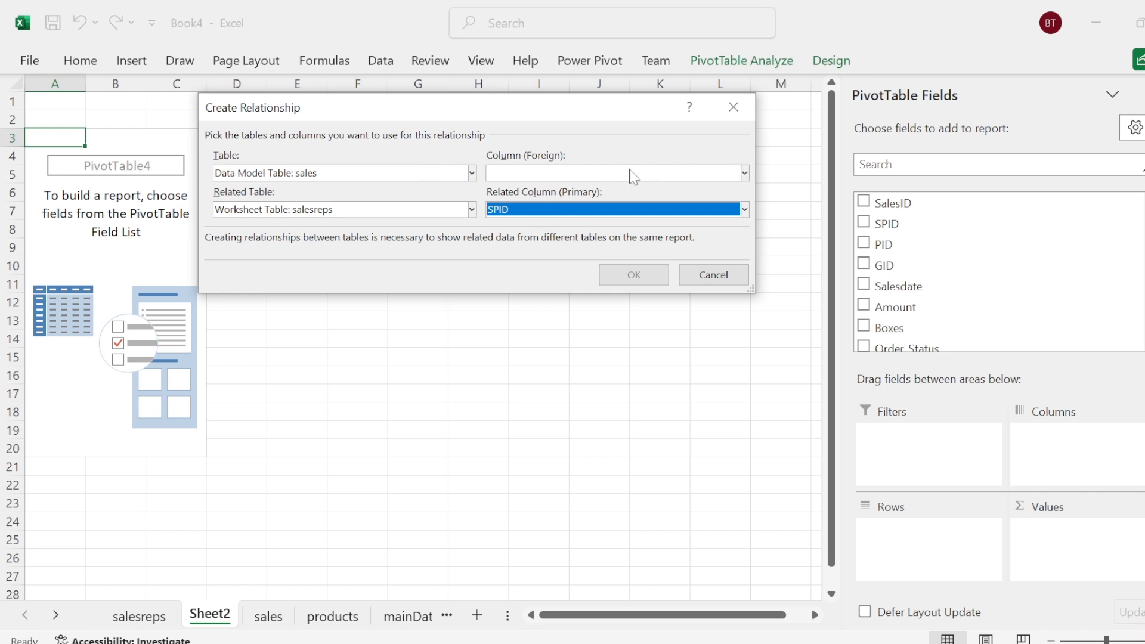
click(745, 173)
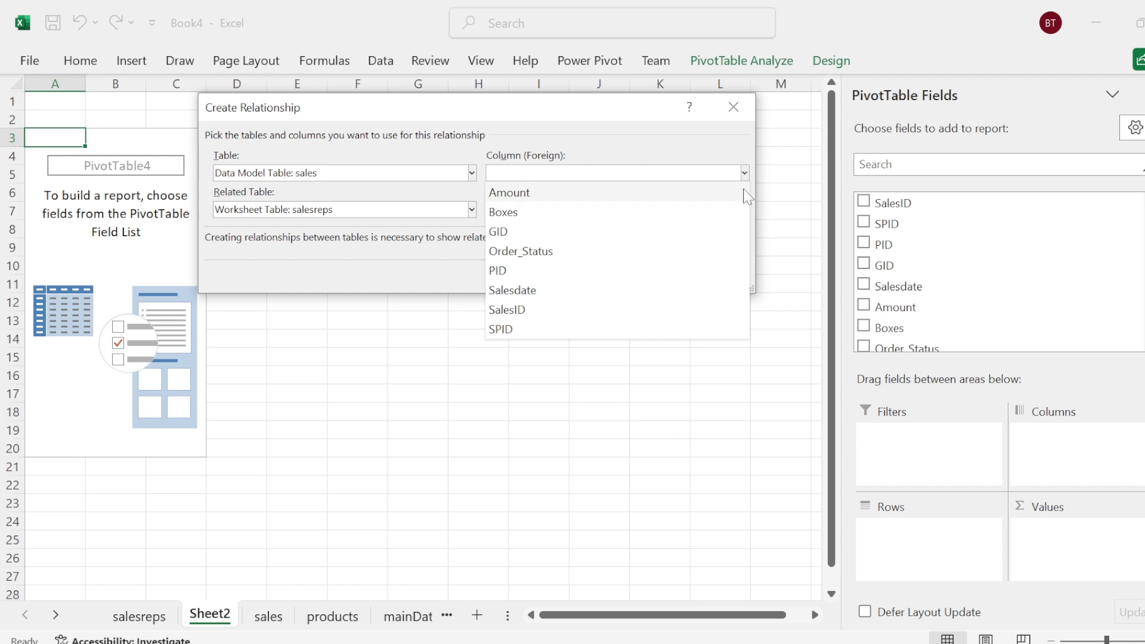
click(504, 330)
click(626, 284)
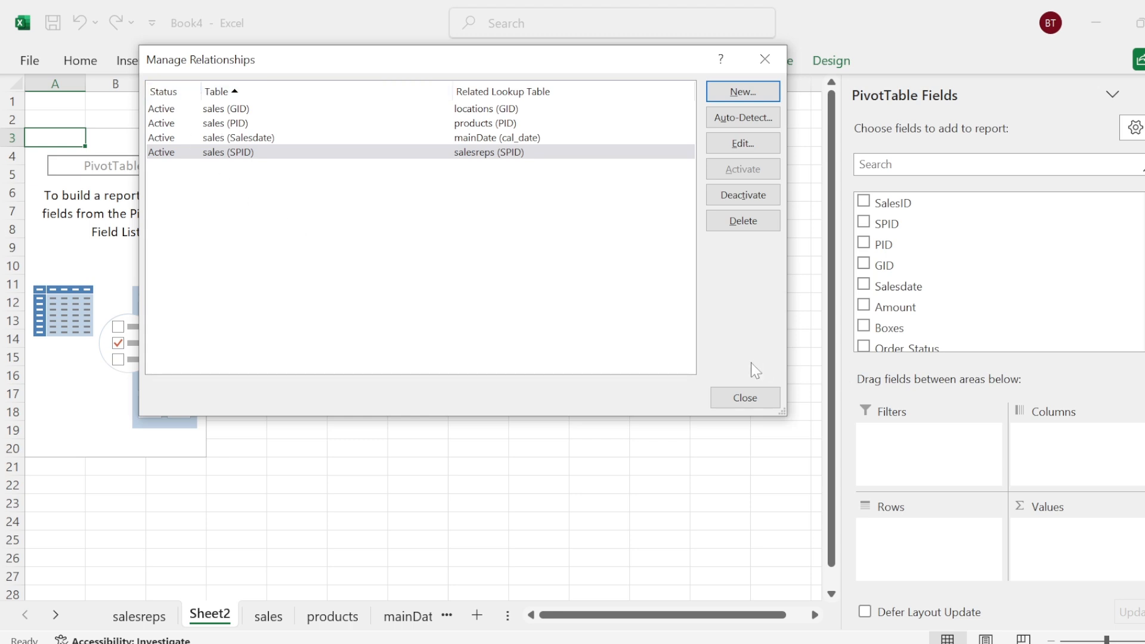
click(749, 397)
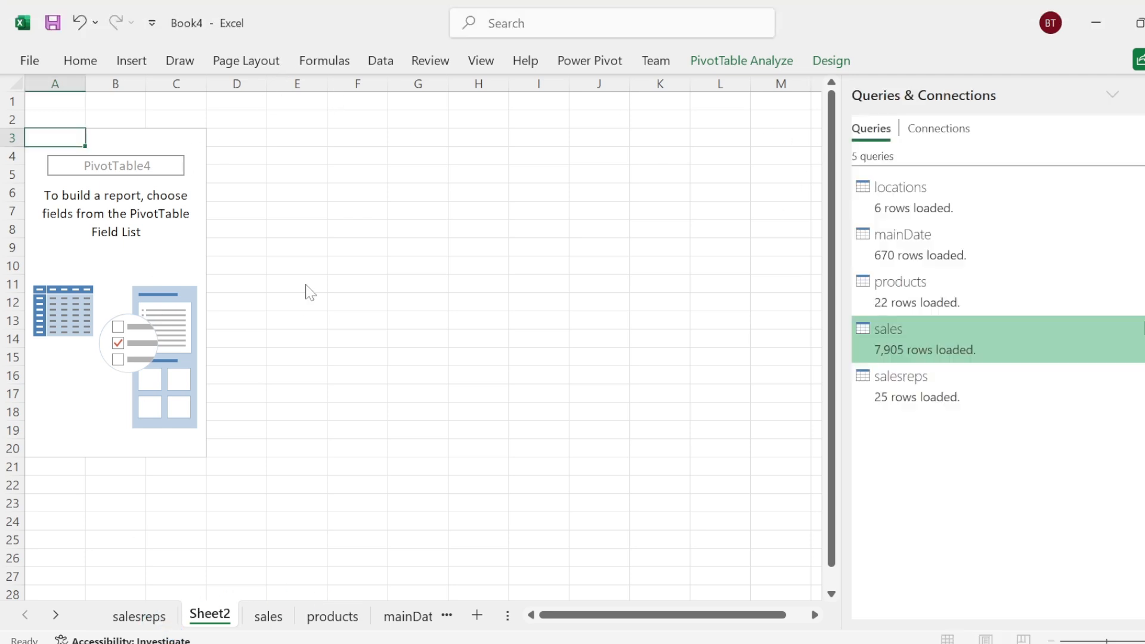
click(99, 235)
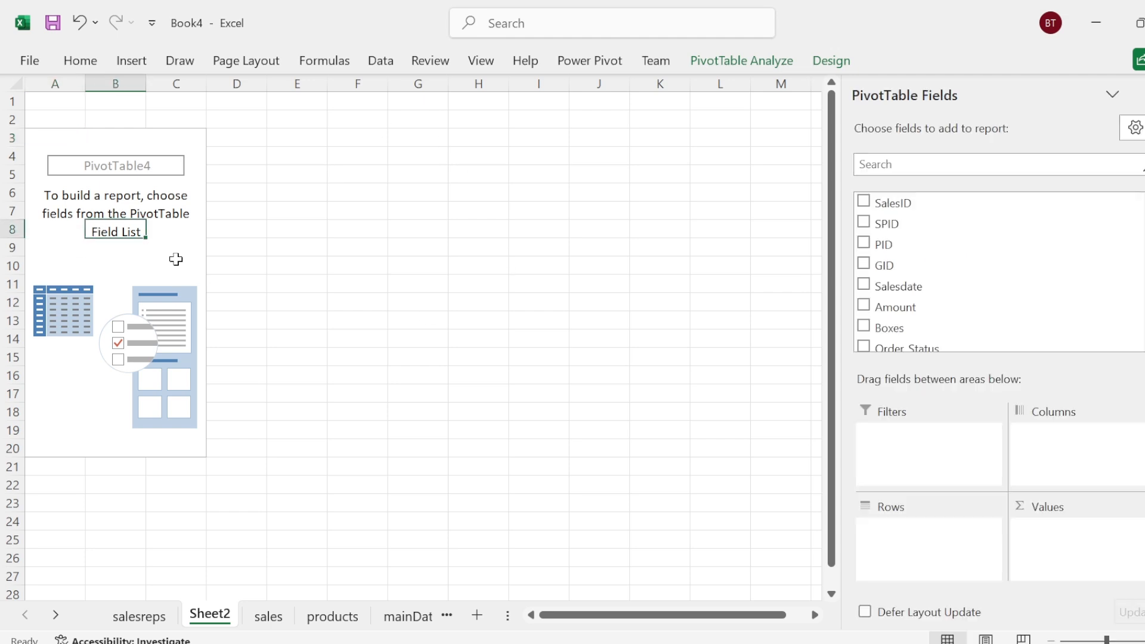
click(380, 62)
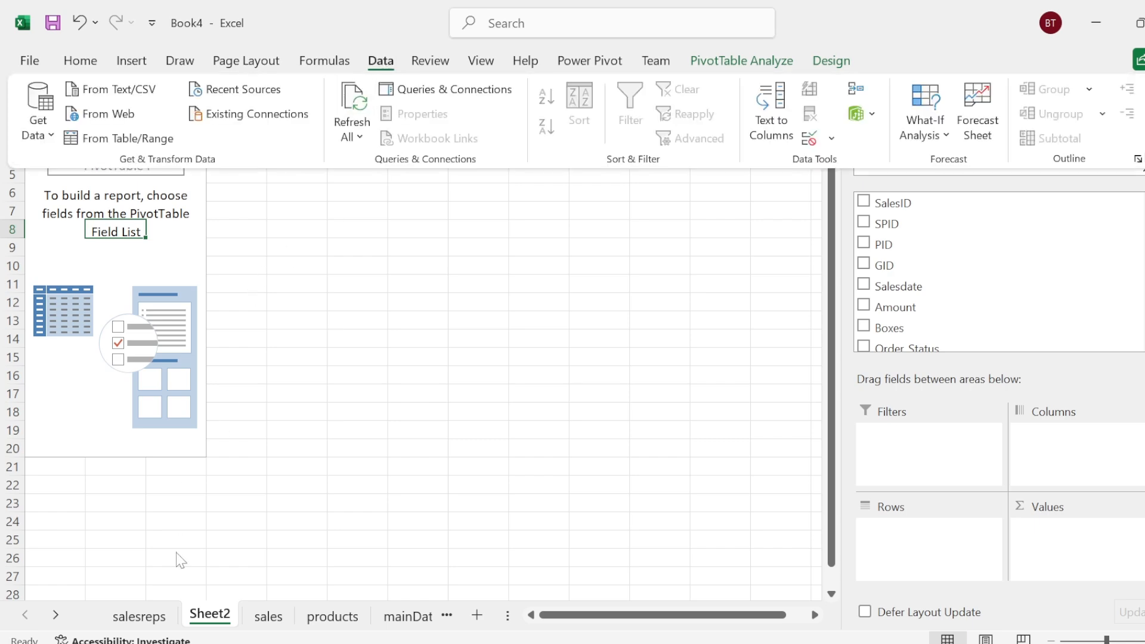
click(272, 621)
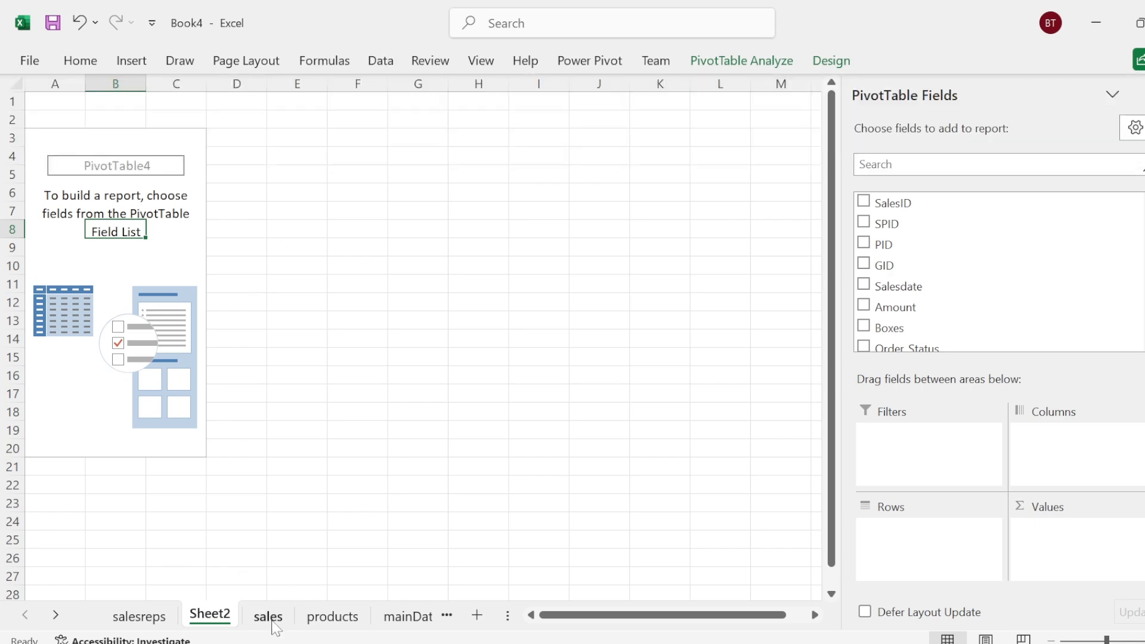
From the sales sheet, create a PivotTable based on the data model on a new worksheet.
click(272, 622)
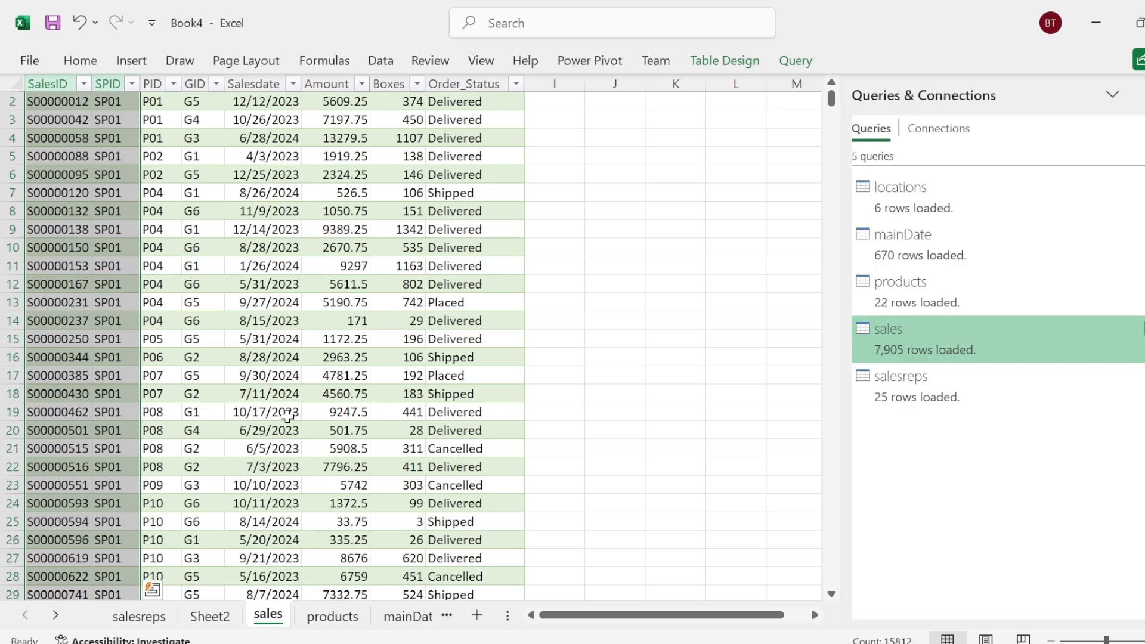
click(135, 64)
click(45, 120)
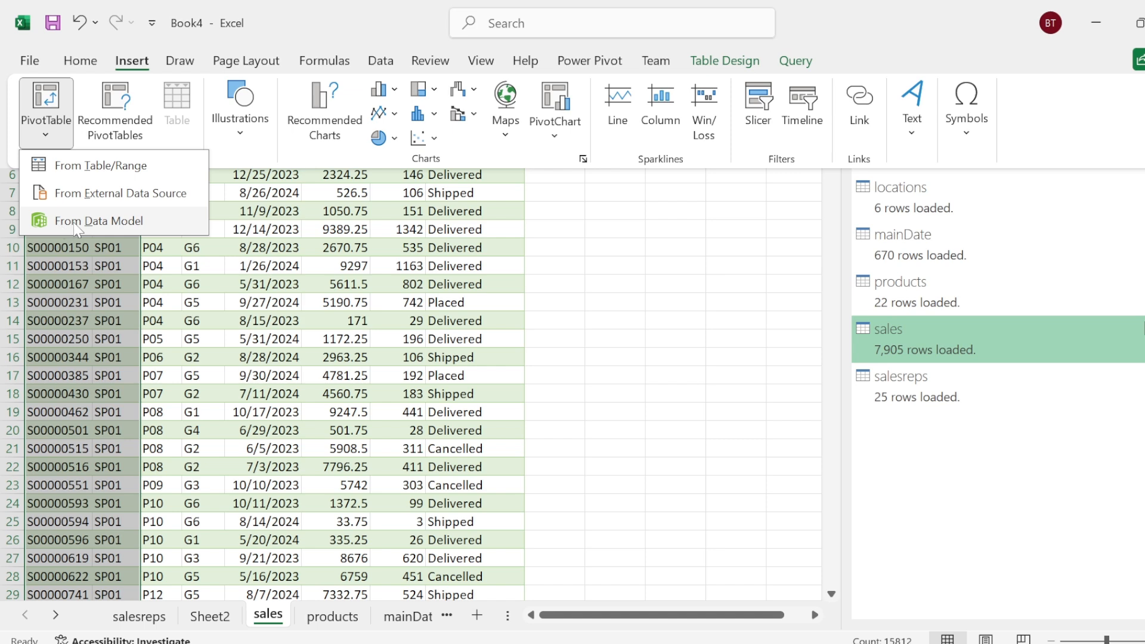
click(130, 222)
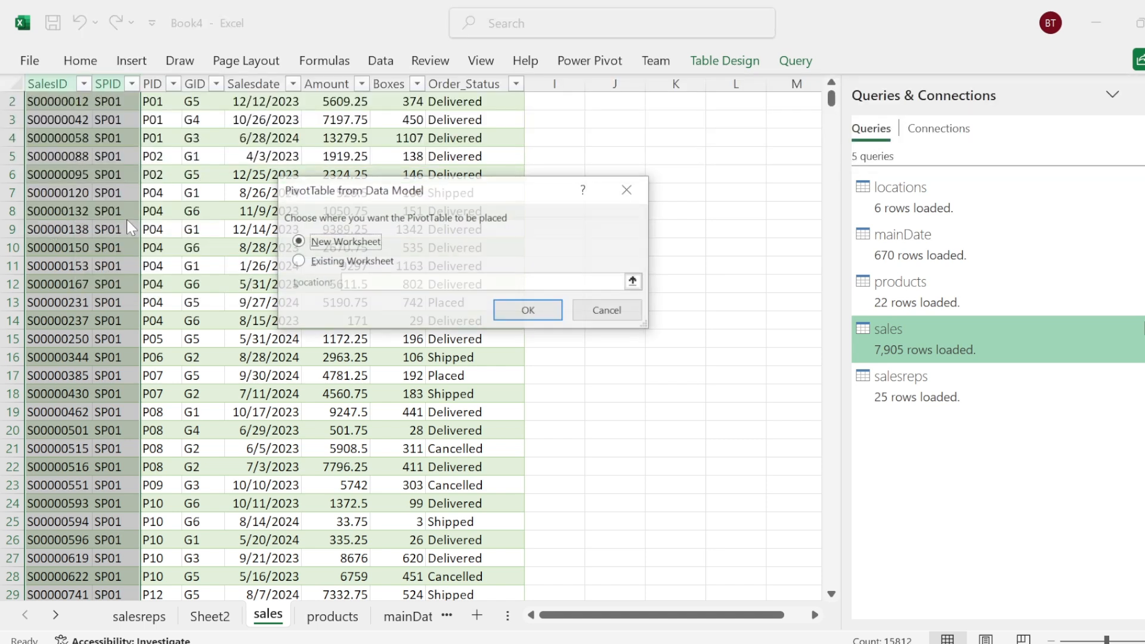
click(543, 315)
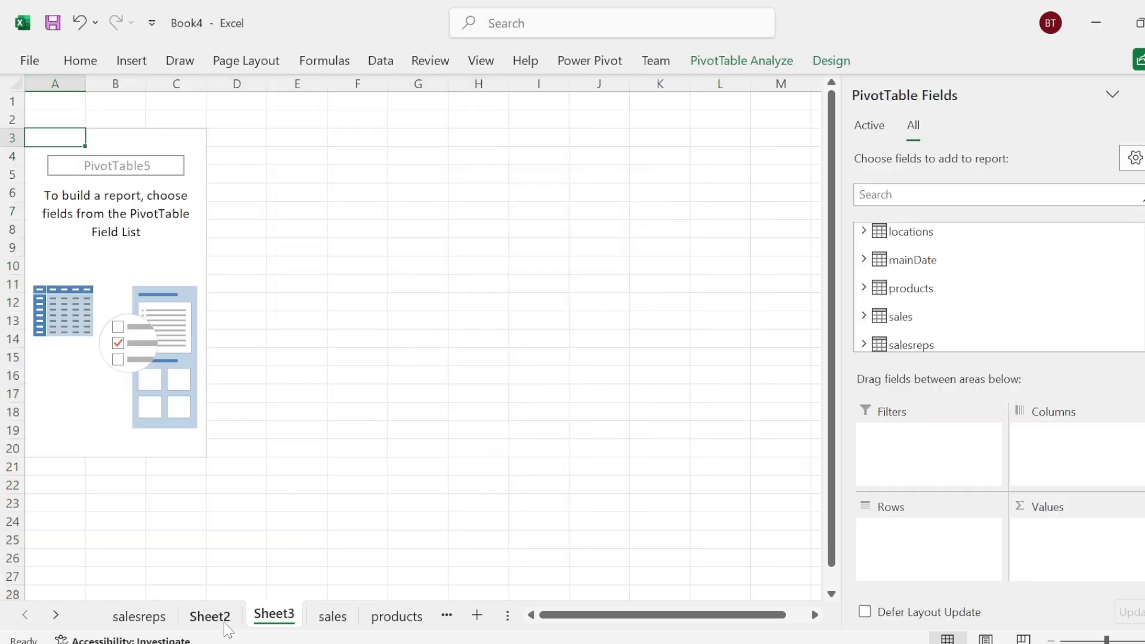
Delete the worksheet Sheet2 that holds the unused PivotTable.
click(218, 620)
right_click(218, 620)
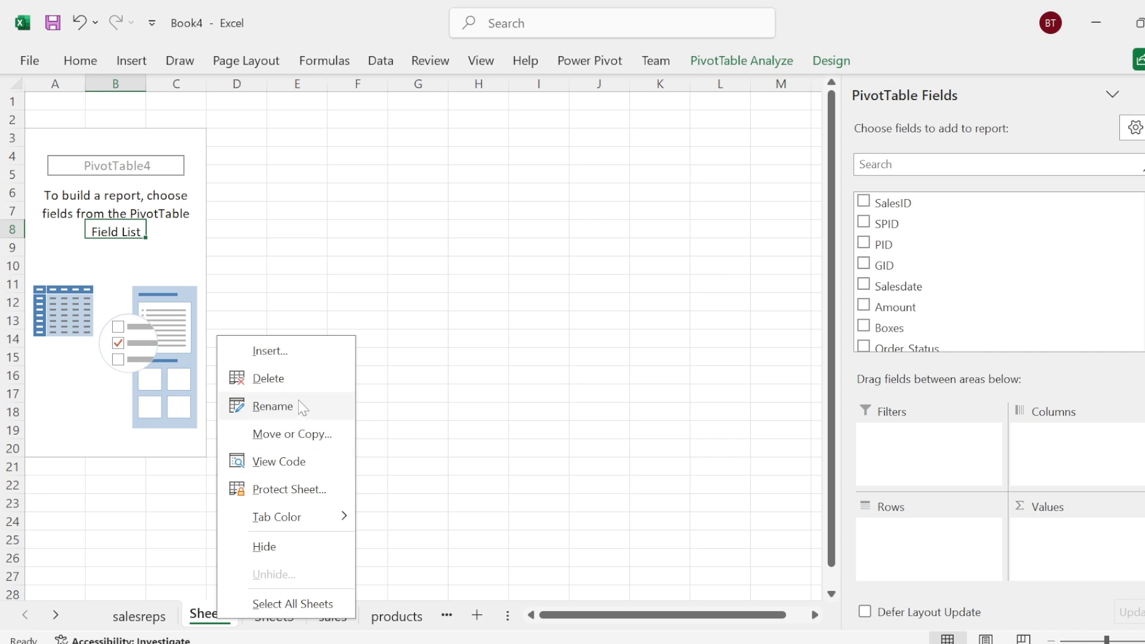
click(286, 383)
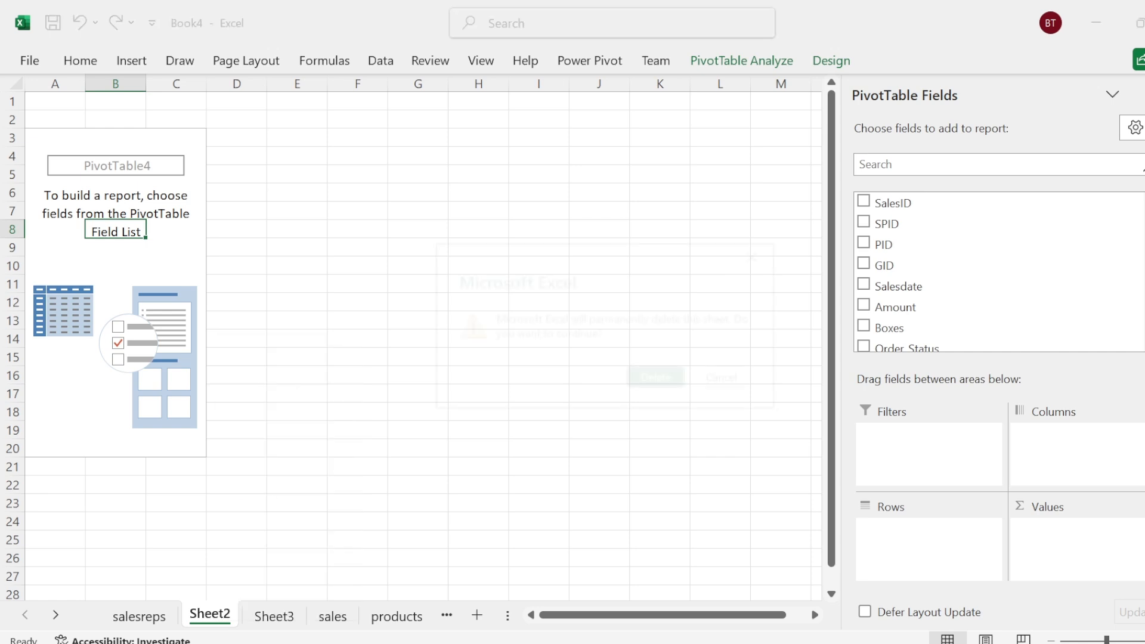
click(656, 379)
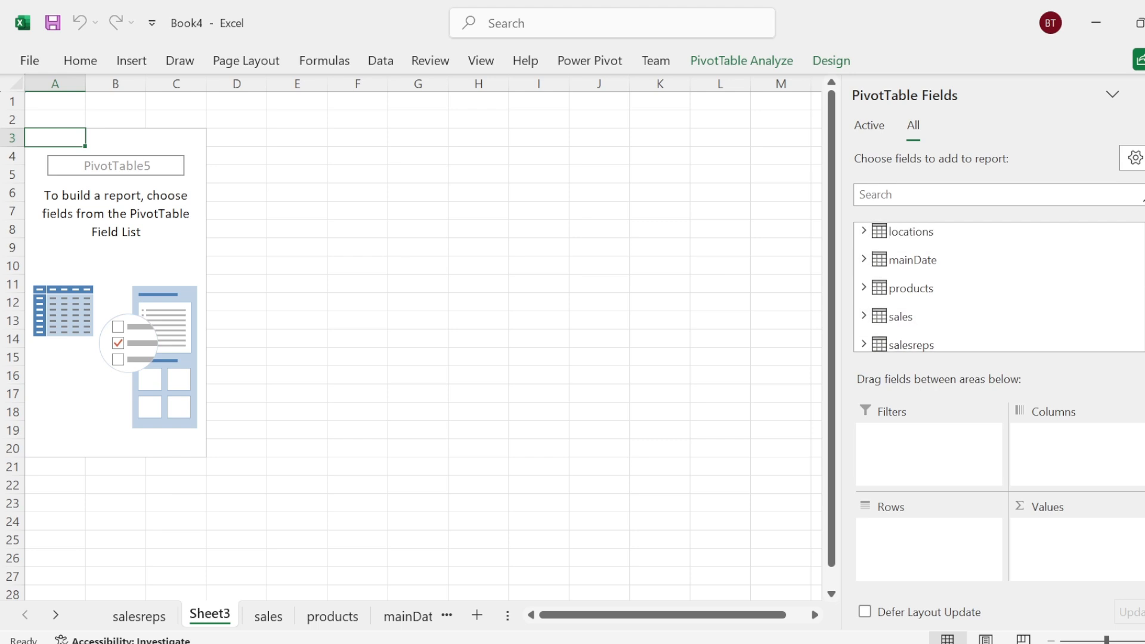
click(955, 194)
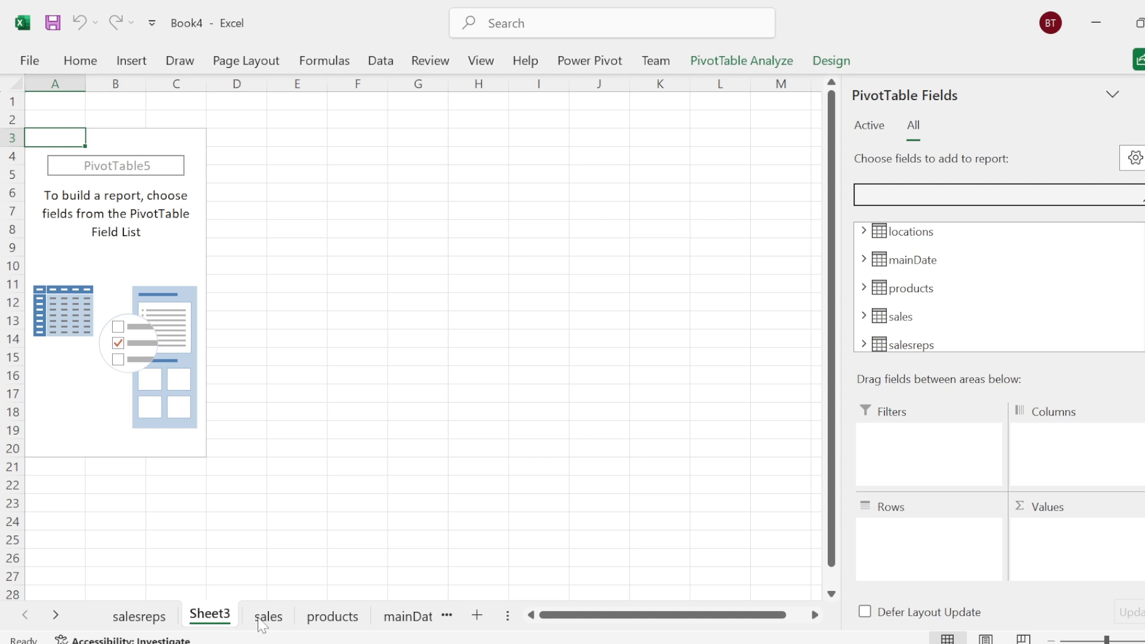
click(469, 525)
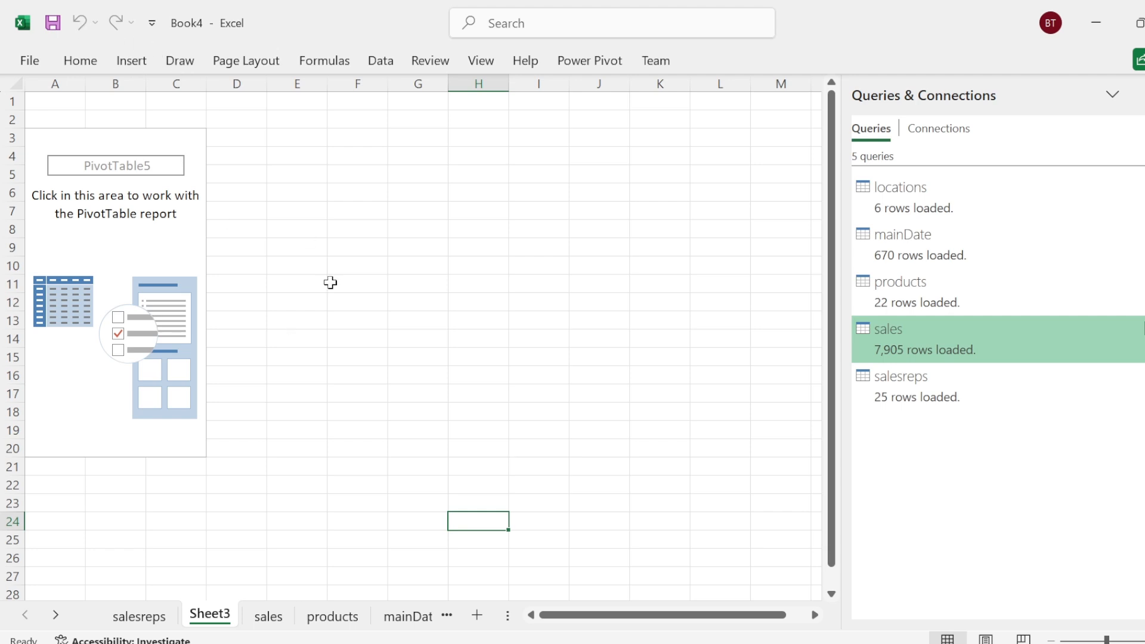
click(95, 243)
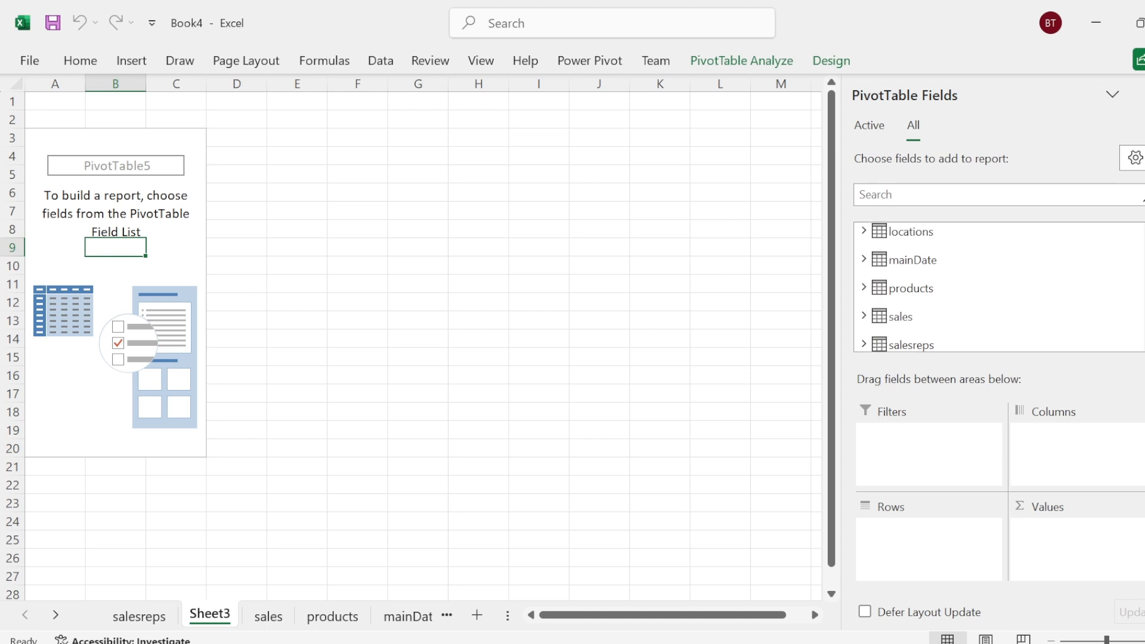
click(864, 316)
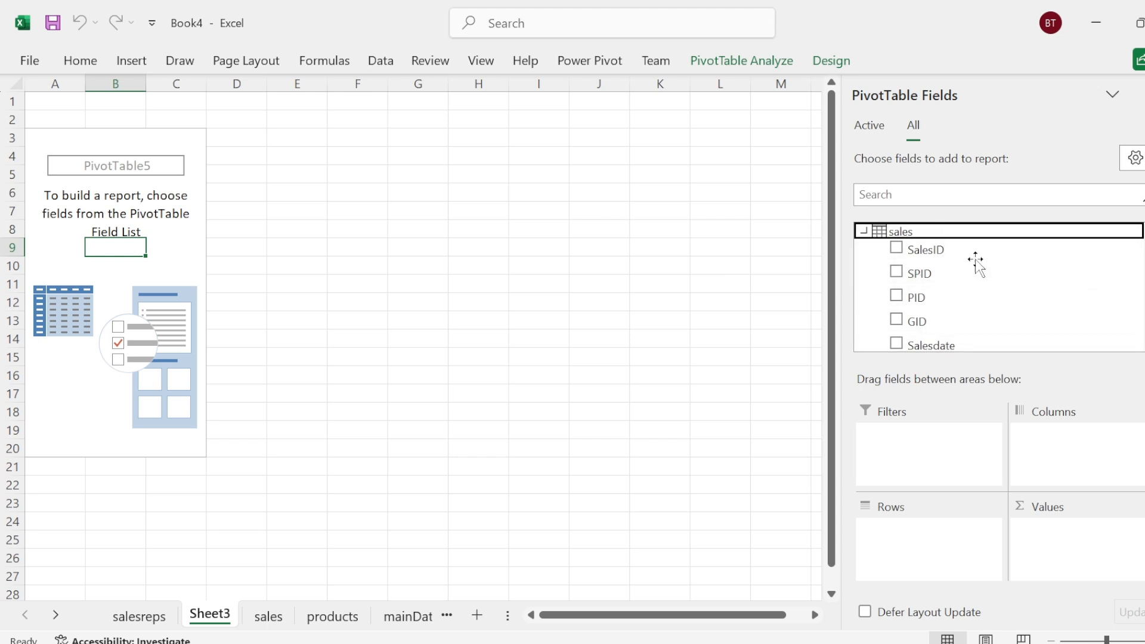
click(864, 233)
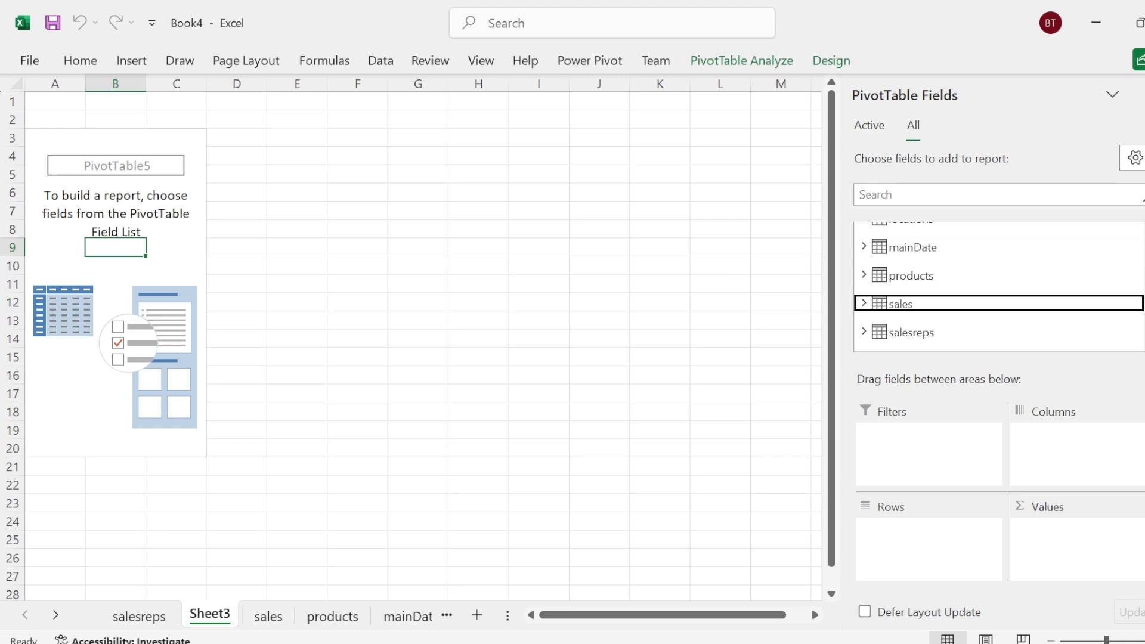
scroll(999, 286, up, 1)
scroll(999, 287, down, 1)
Add the Product field from the products table to the PivotTable's rows.
click(864, 275)
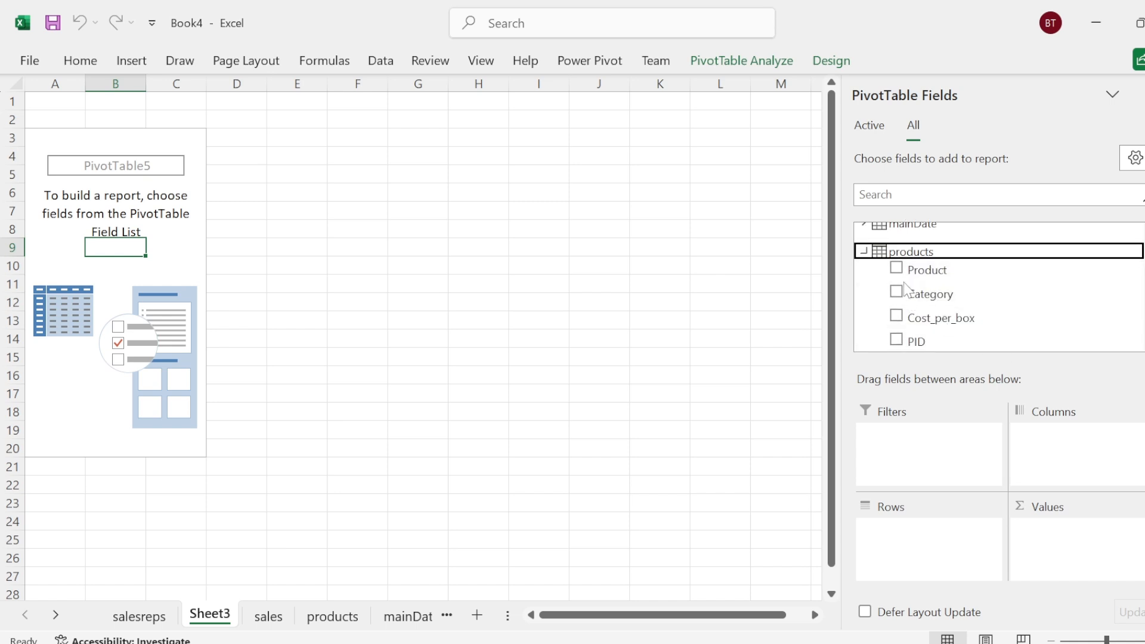
click(897, 269)
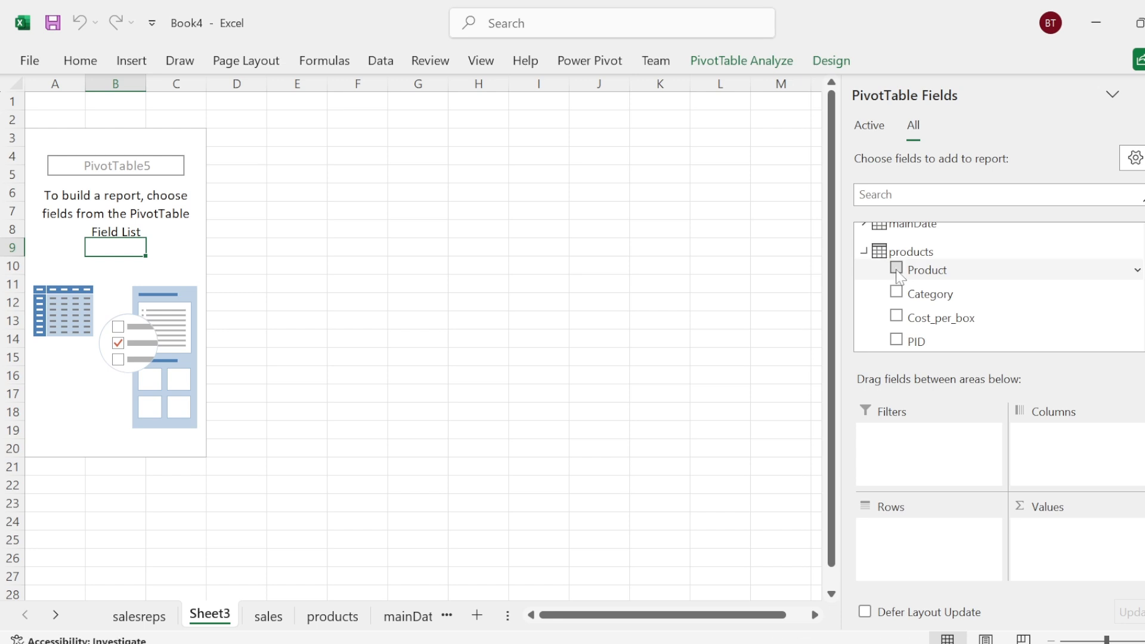
click(864, 252)
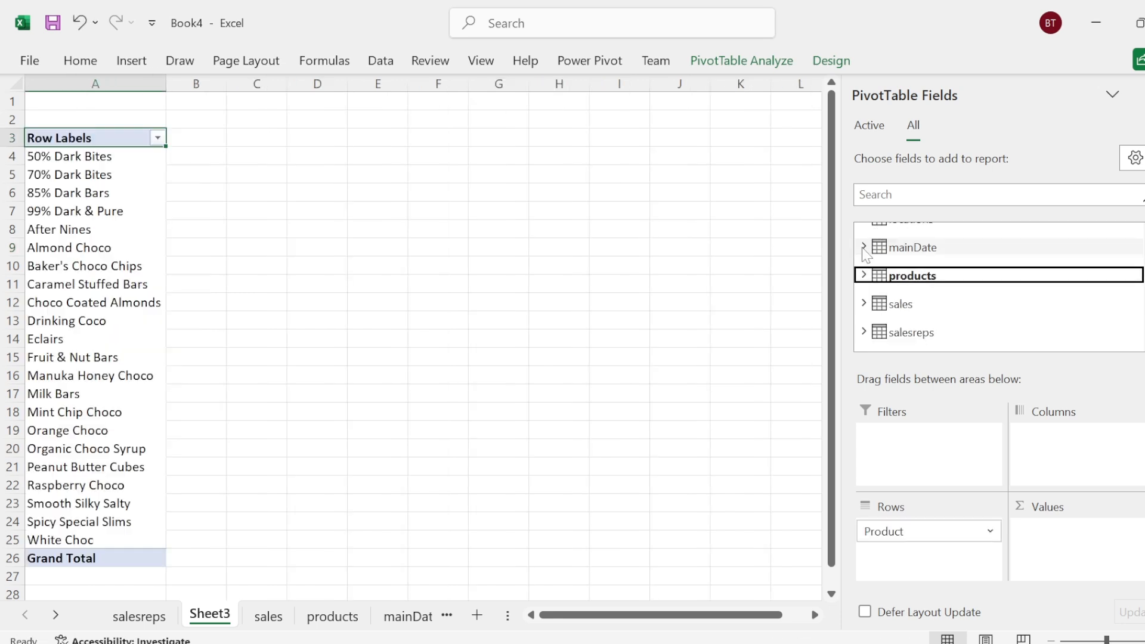
Add the Amount field from the sales table to the PivotTable's values as a sum.
click(864, 303)
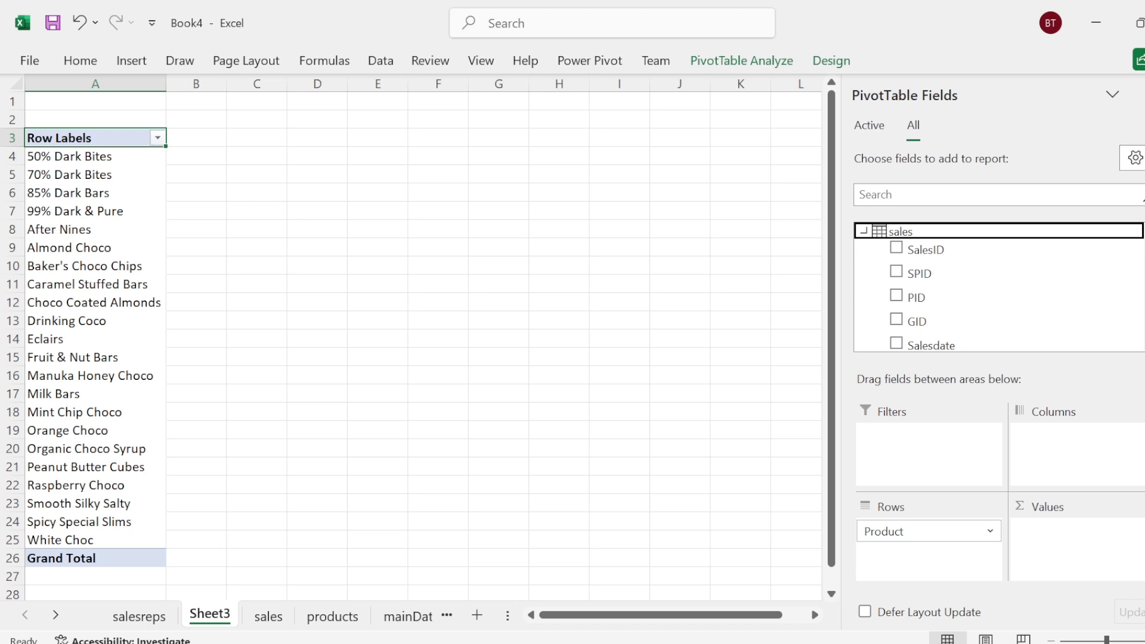
scroll(1068, 298, down, 3)
drag(930, 302, 1062, 525)
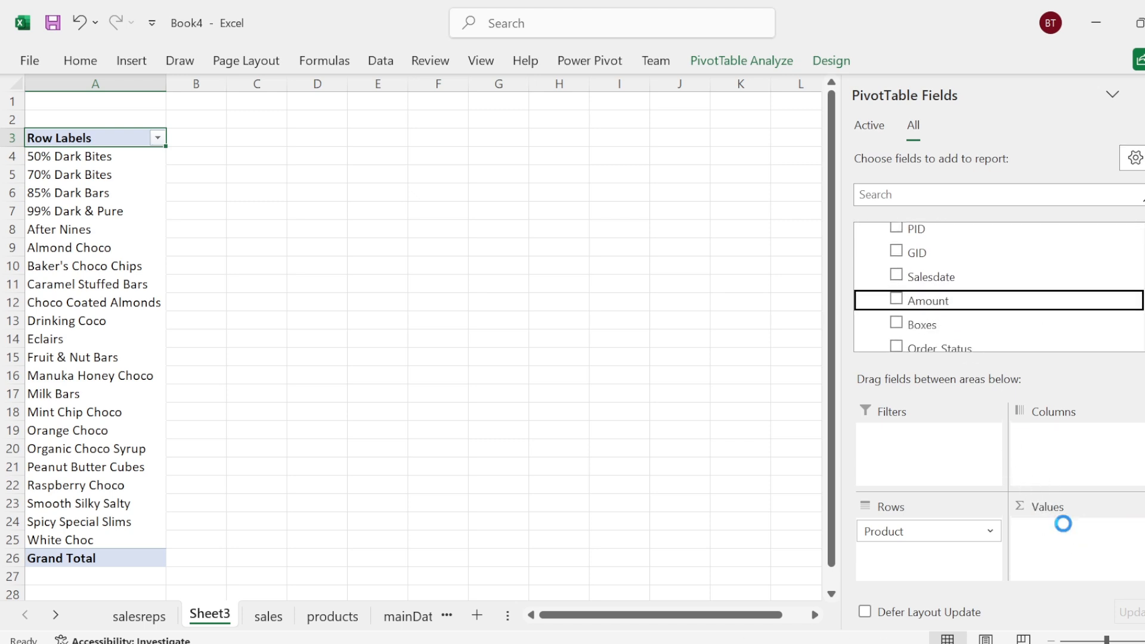
Format the Sum of Amount figures in B4:B26, including the grand total, with thousands separators and no decimal places.
click(80, 60)
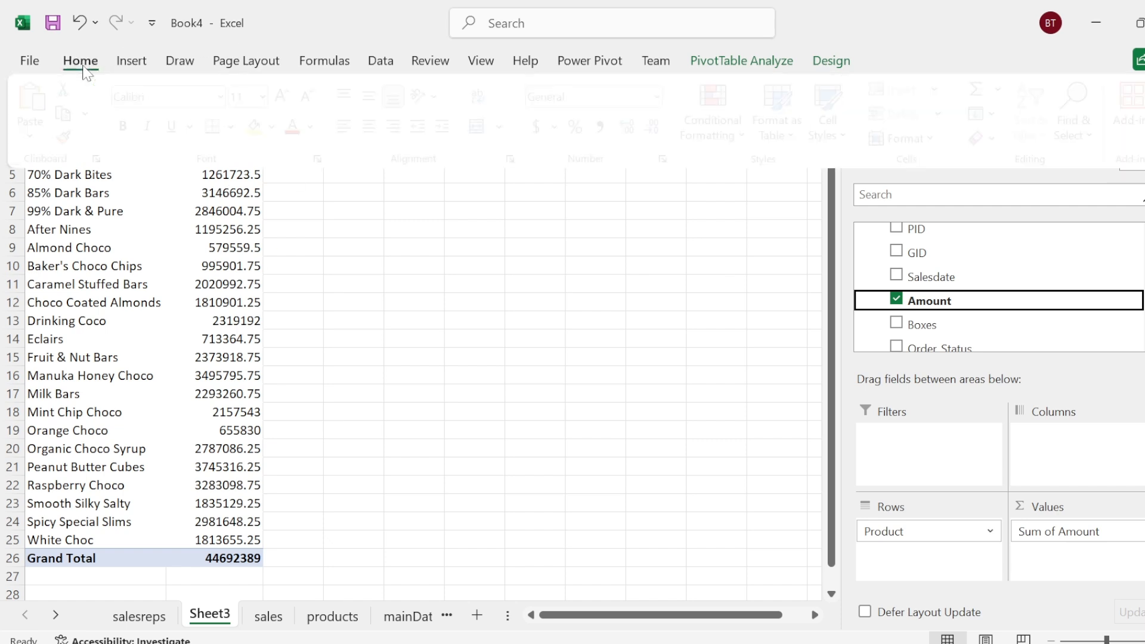
click(210, 216)
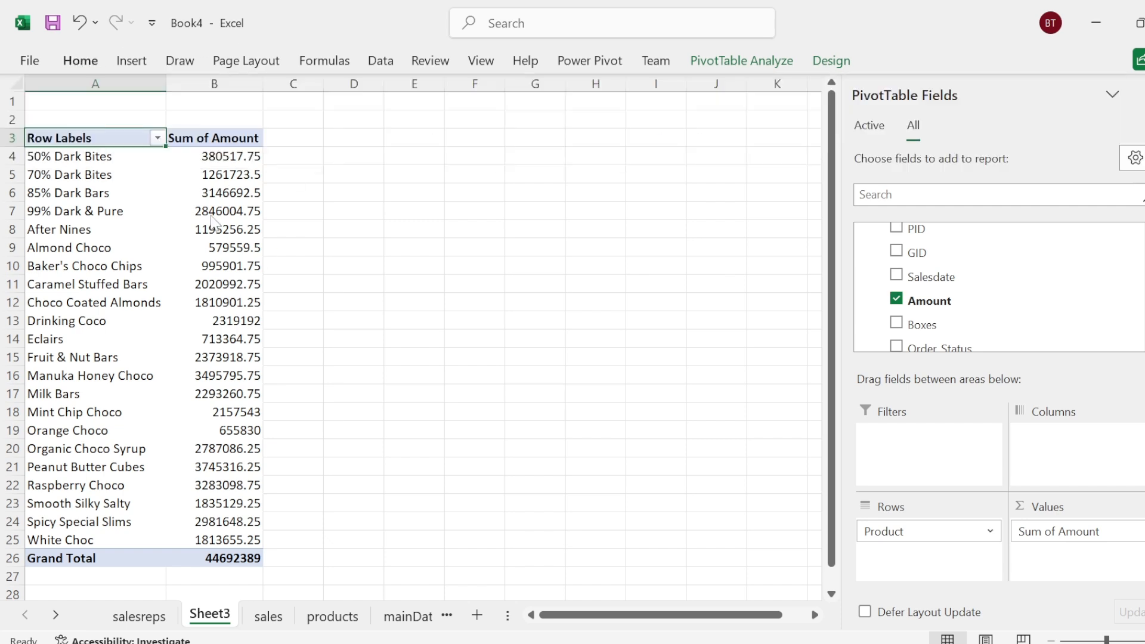
click(226, 157)
key(shift+Down)
key(shift+Down)
key(shift+Down)
key(shift+Down)
key(shift+Down)
key(shift+Down)
key(shift+Down)
key(shift+Down)
key(shift+Down)
key(shift+Down)
key(shift+Down)
key(shift+Down)
key(shift+Down)
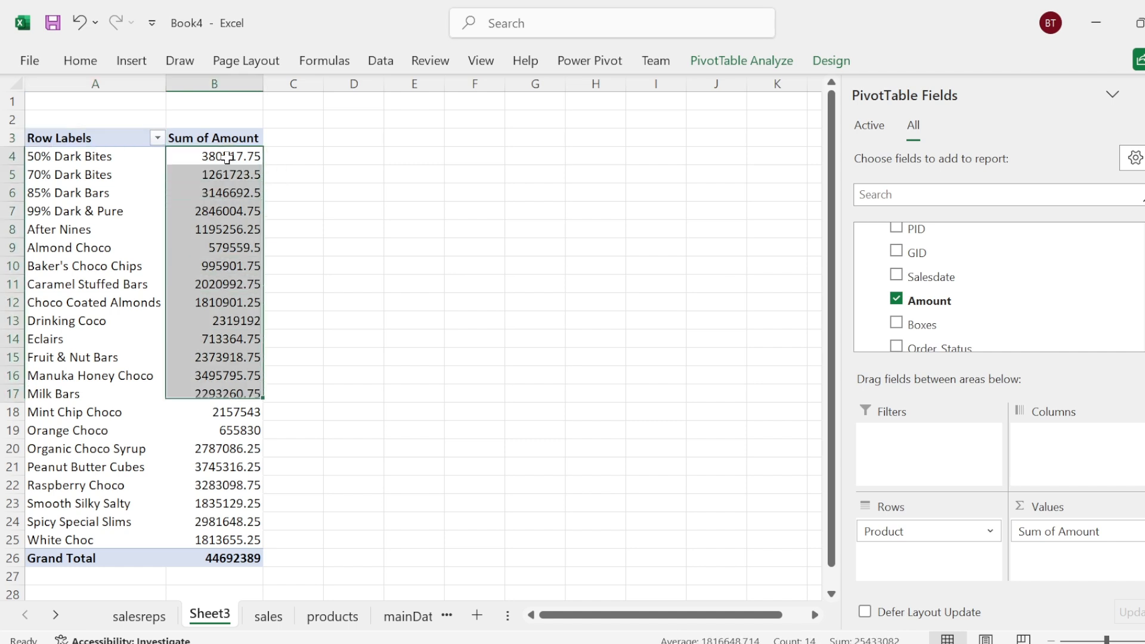
key(shift+Down)
key(shift+Down)
key(shift+Down)
key(shift+Down)
key(shift+Down)
key(shift+Down)
key(shift+Down)
key(shift+Down)
key(shift+Down)
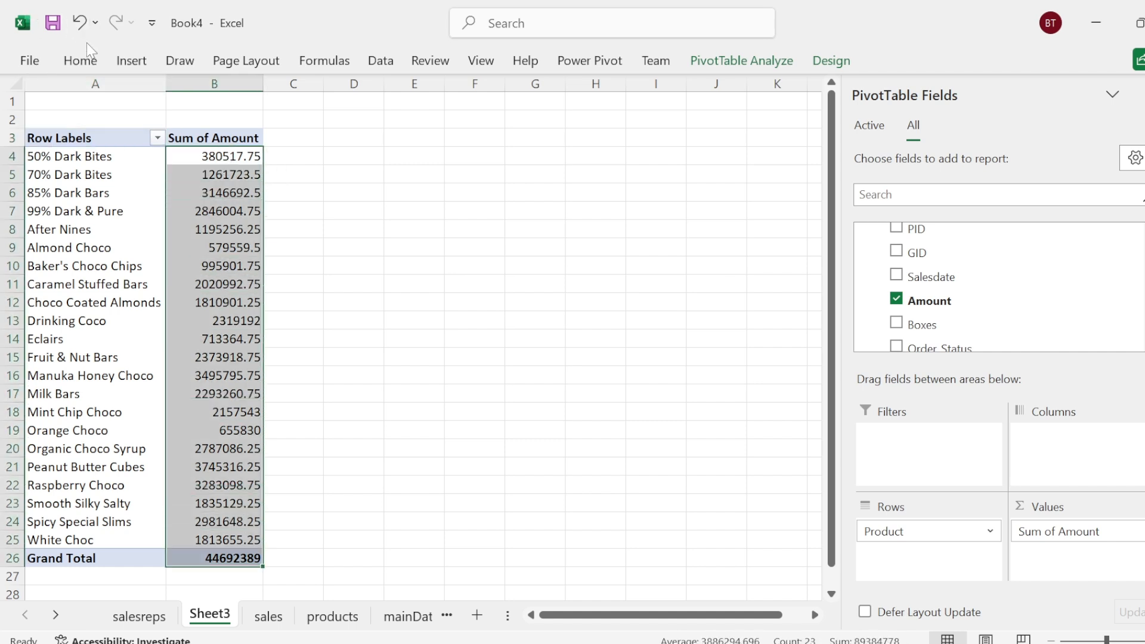
click(88, 60)
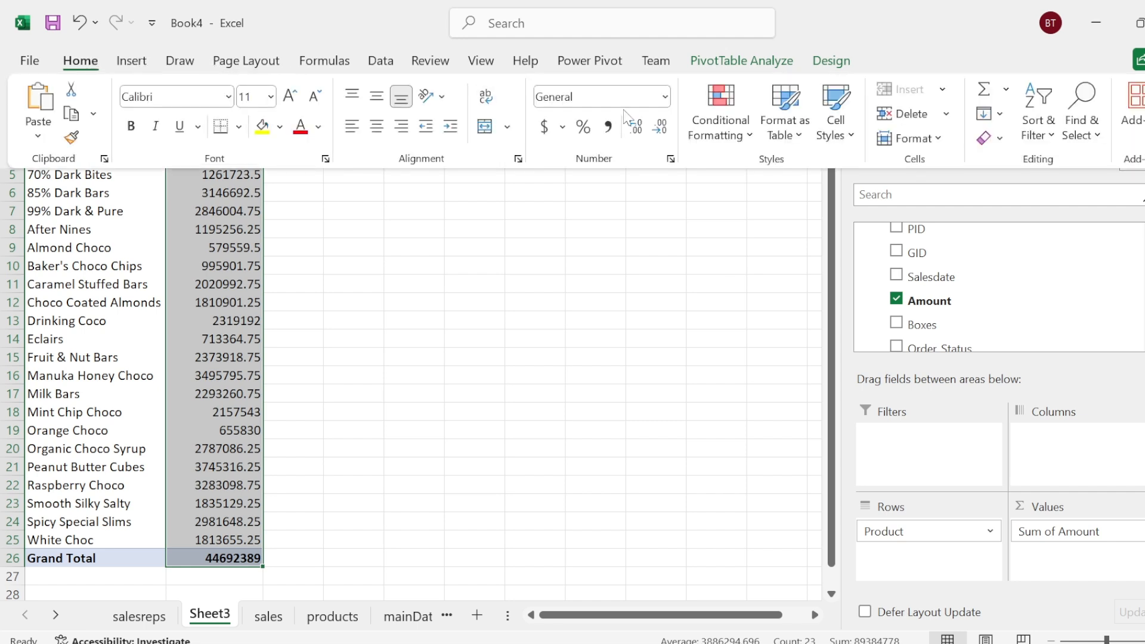
click(544, 126)
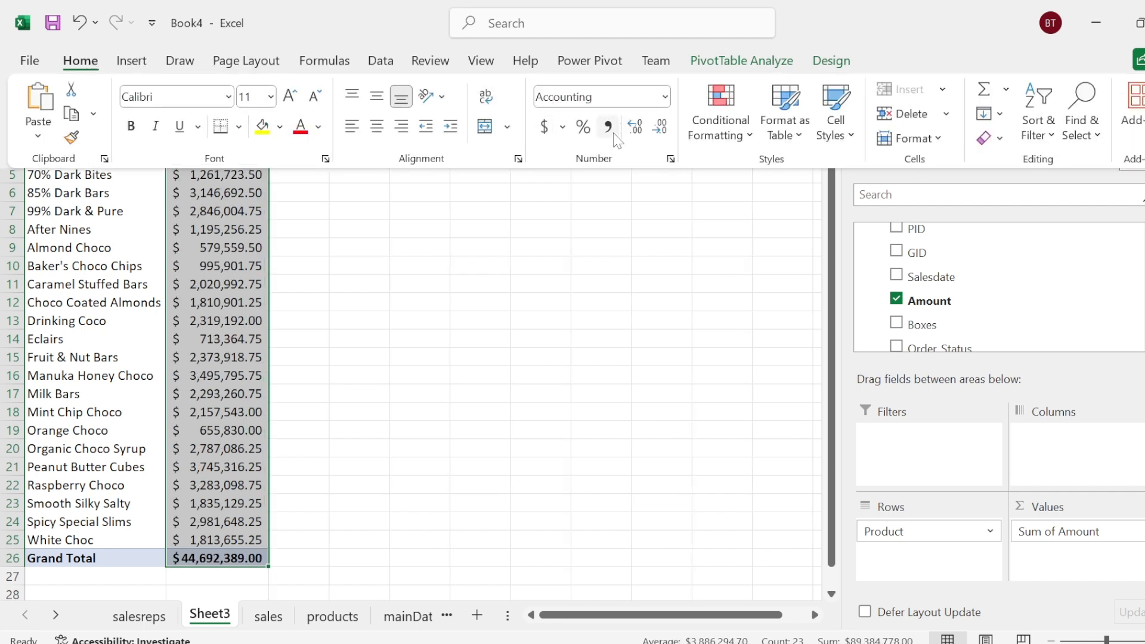
click(607, 127)
click(659, 126)
click(659, 126)
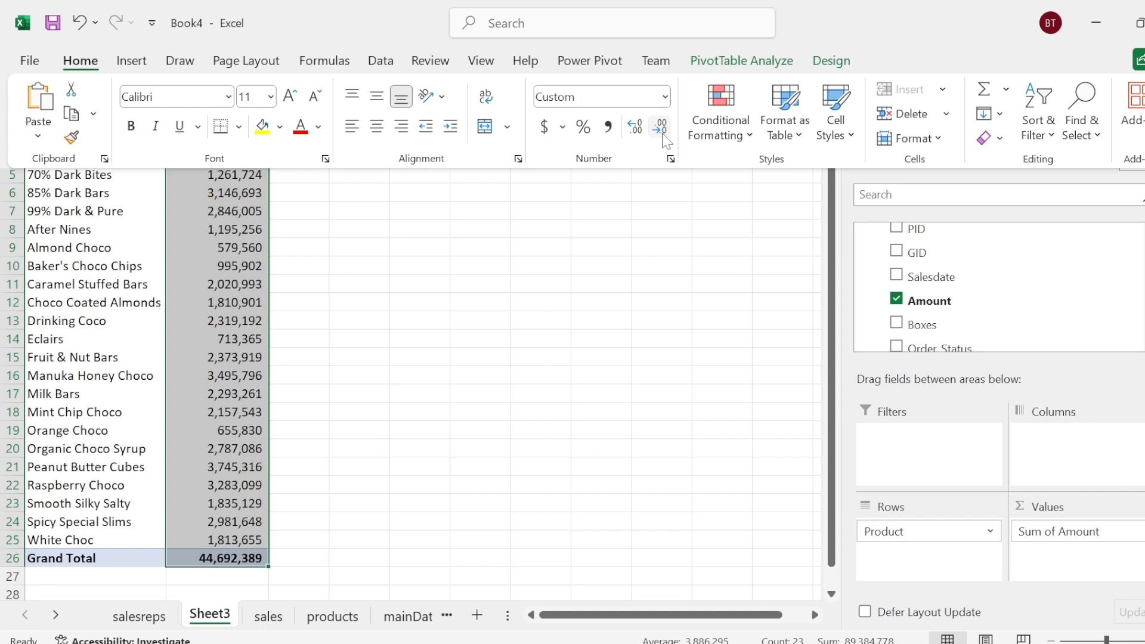
click(455, 300)
click(478, 225)
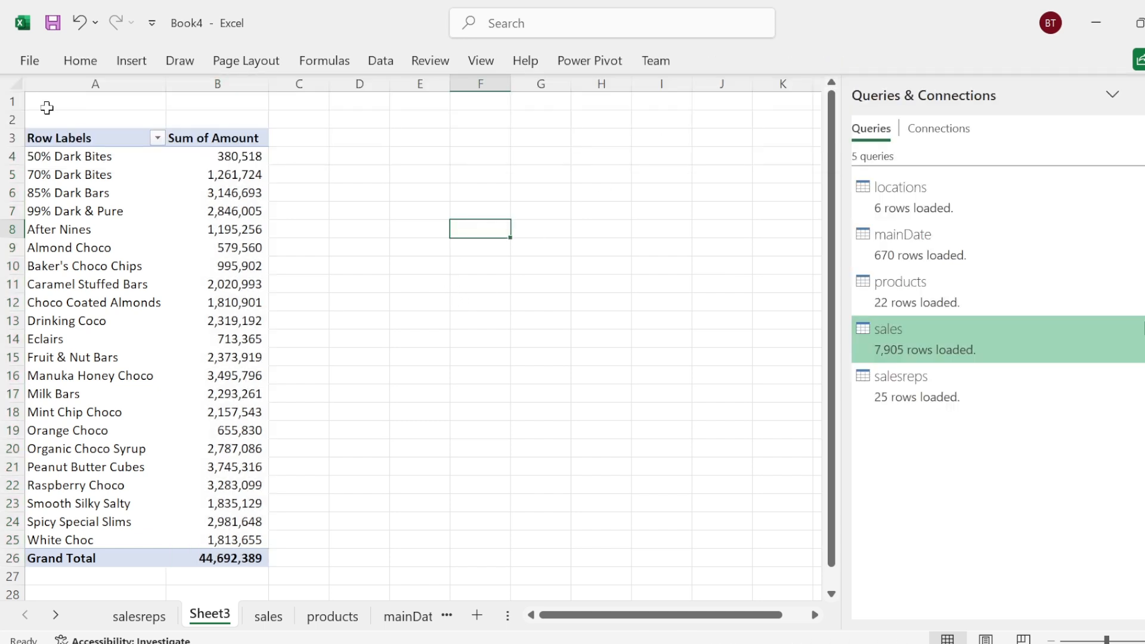
Copy the whole product PivotTable in A3:B26, paste it at E4, and autofit column F to its contents.
click(103, 138)
key(shift+Down)
key(shift+Down)
key(shift+Down)
key(shift+Down)
key(shift+Down)
key(shift+Down)
key(shift+Down)
key(shift+Down)
key(shift+Down)
key(shift+Down)
key(shift+Down)
key(shift+Down)
key(shift+Down)
key(shift+Down)
key(shift+Down)
key(shift+Down)
key(shift+Down)
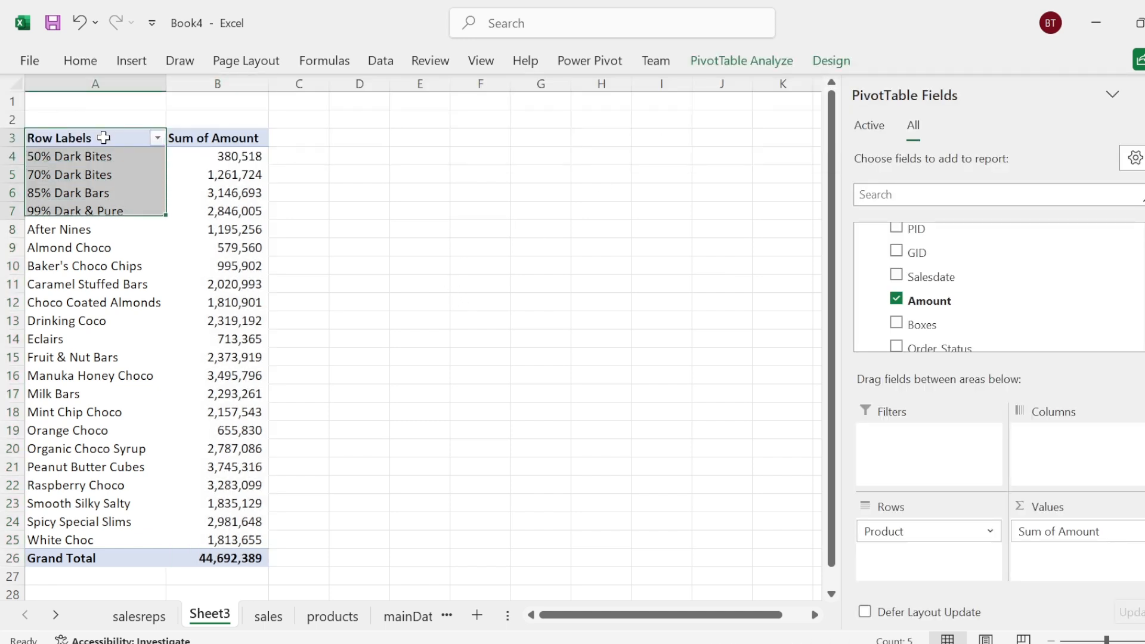
key(shift+Down)
key(shift+Down)
key(shift+Down)
key(shift+Down)
key(shift+Down)
key(shift+Down)
key(shift+Right)
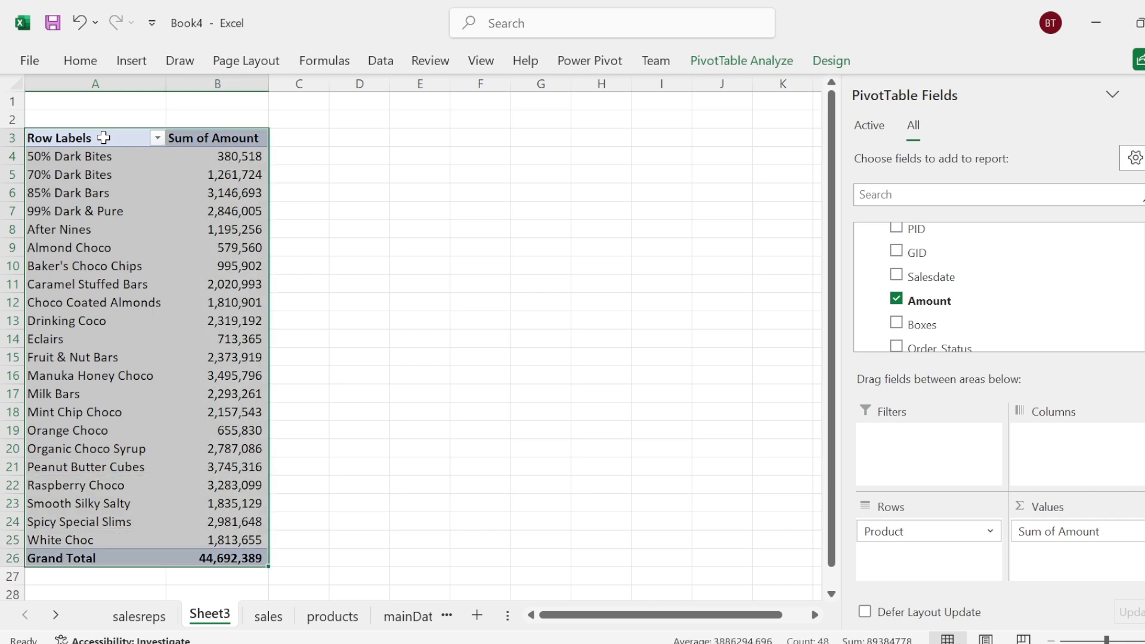
key(ctrl+c)
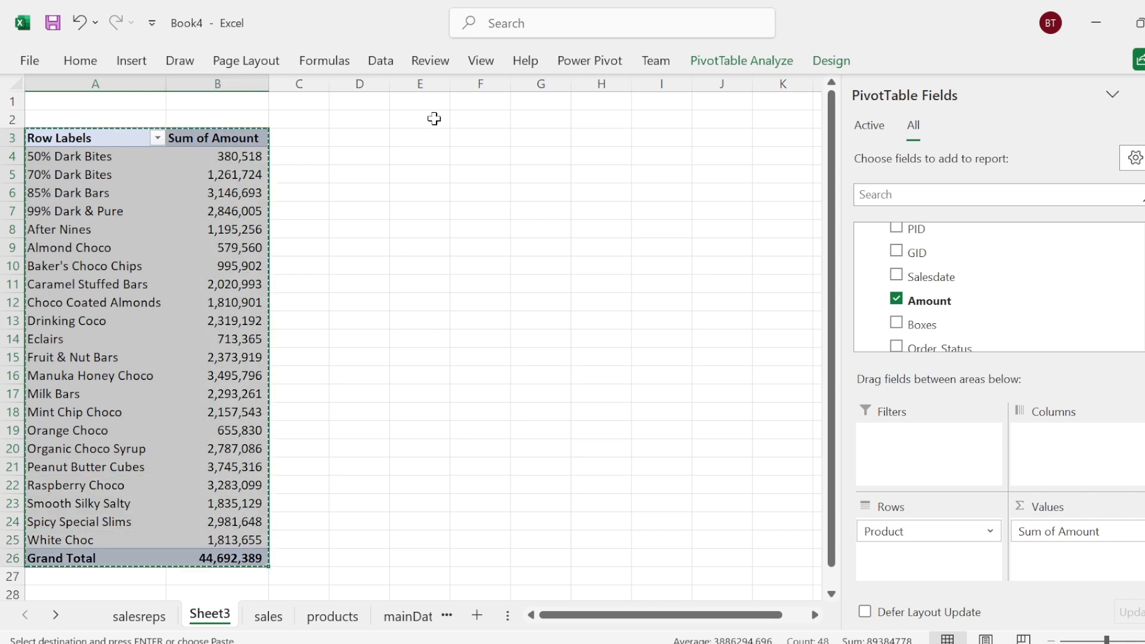
click(441, 156)
key(ctrl+v)
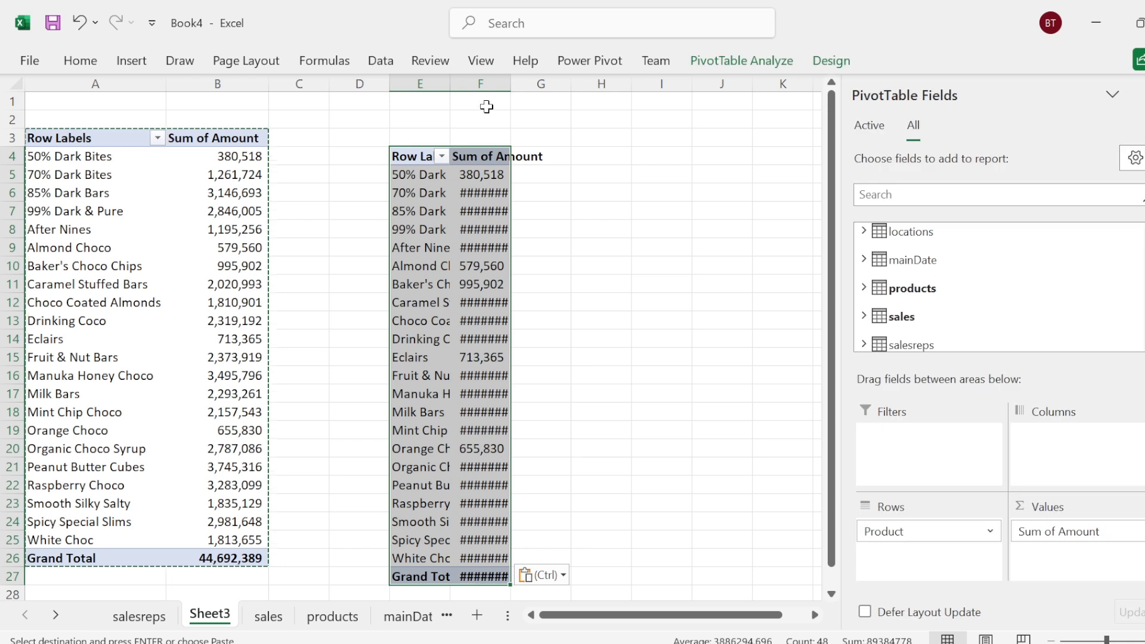
double_click(508, 80)
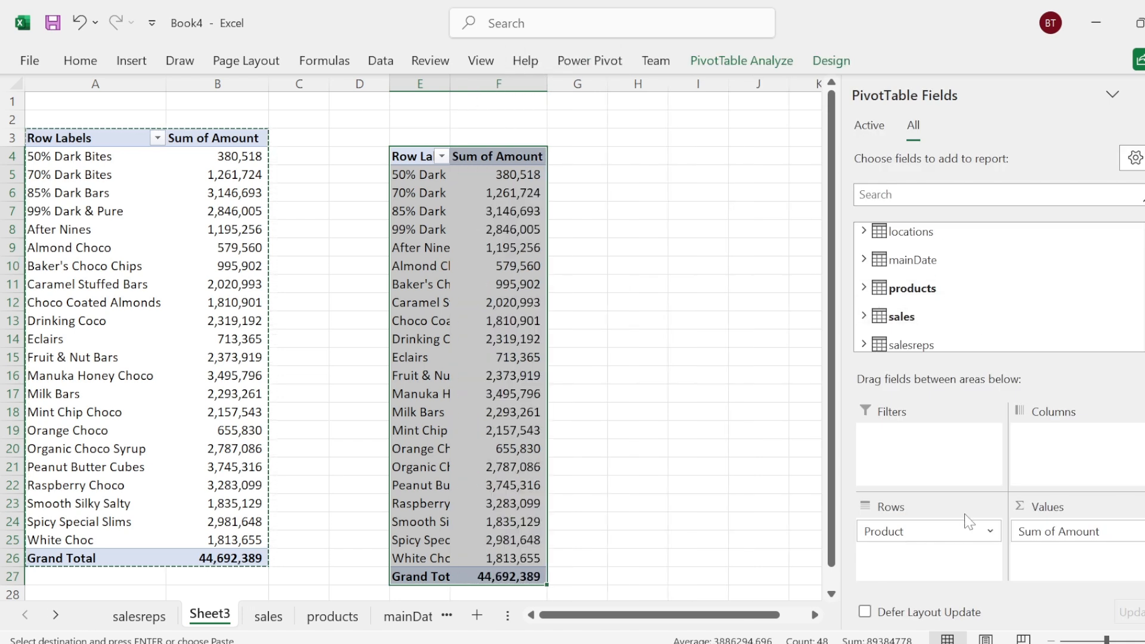
In the copied PivotTable, replace the Product row field with Geo from the locations table.
drag(935, 537, 946, 234)
scroll(1137, 250, up, 1)
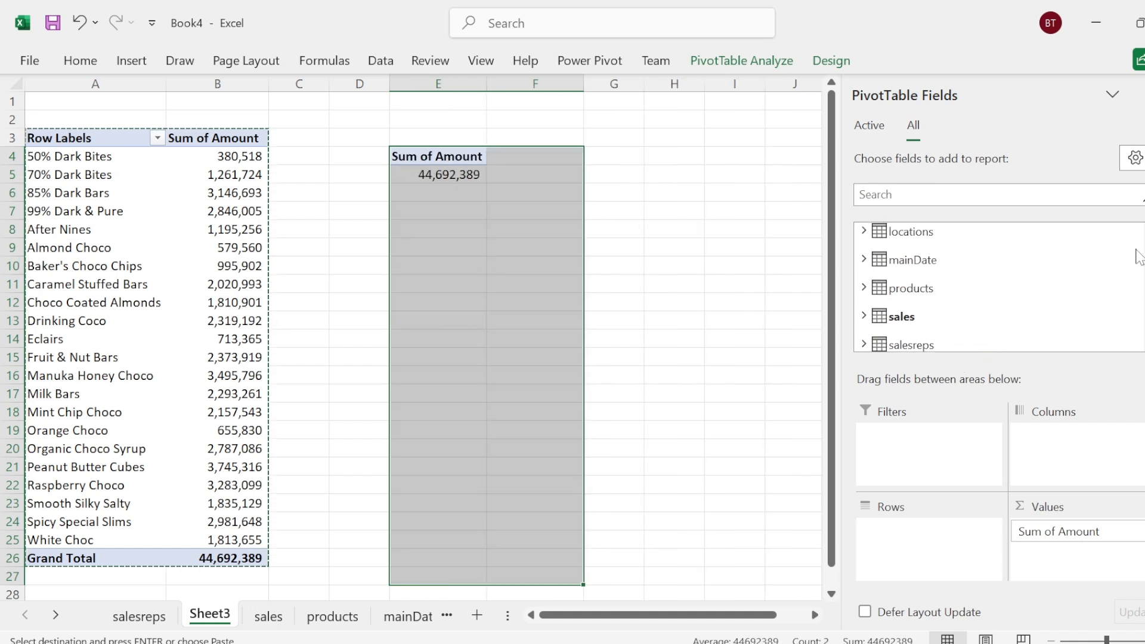
click(863, 231)
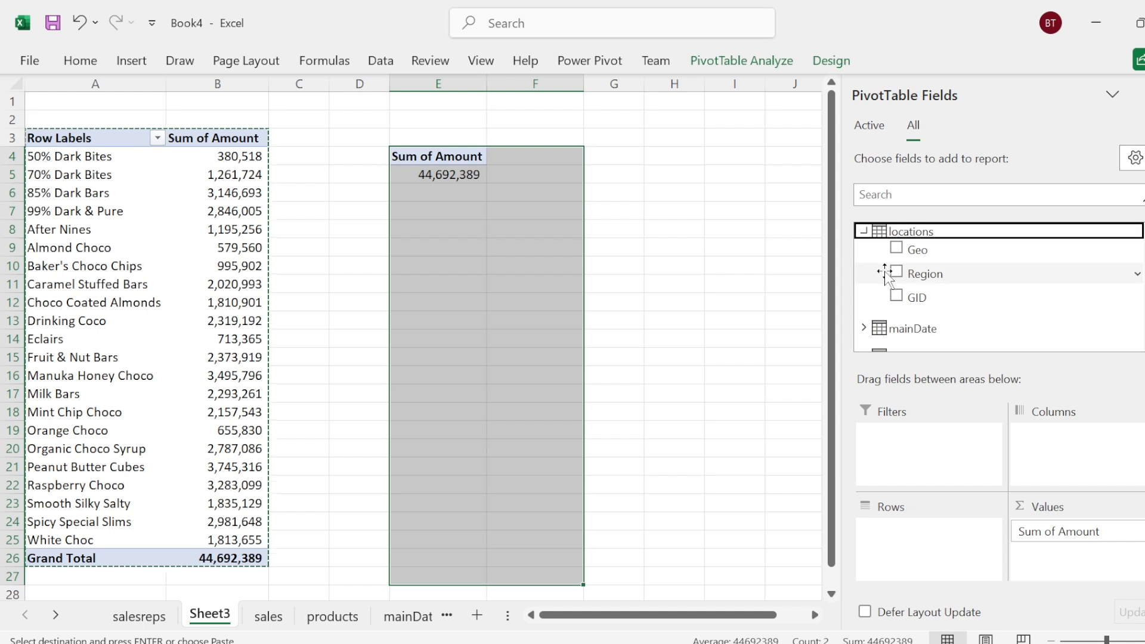
click(896, 248)
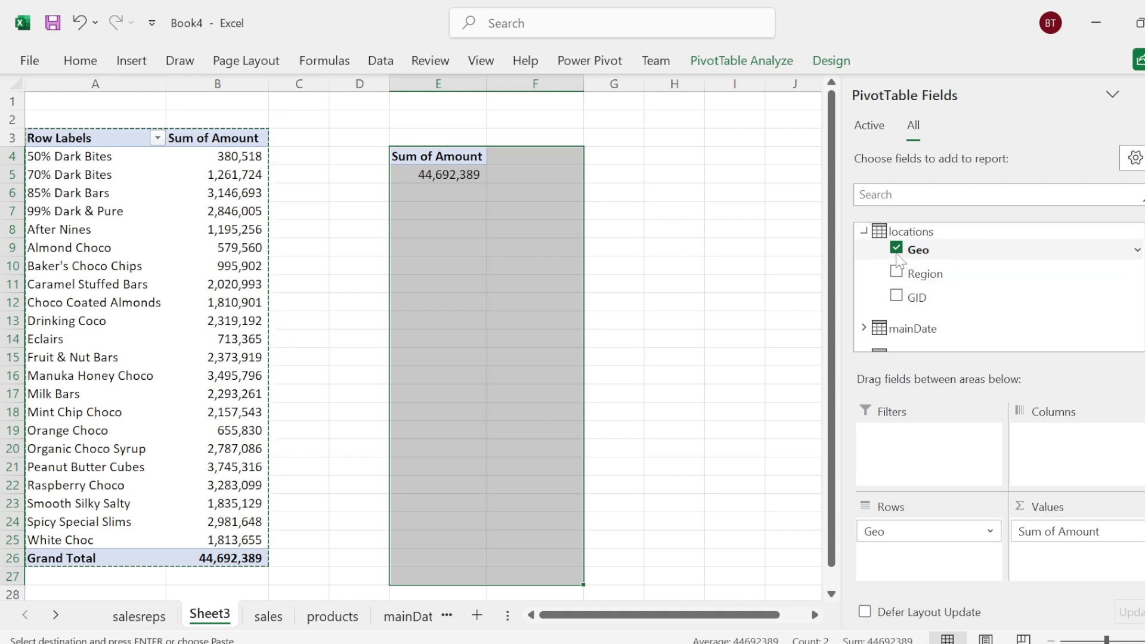
click(696, 243)
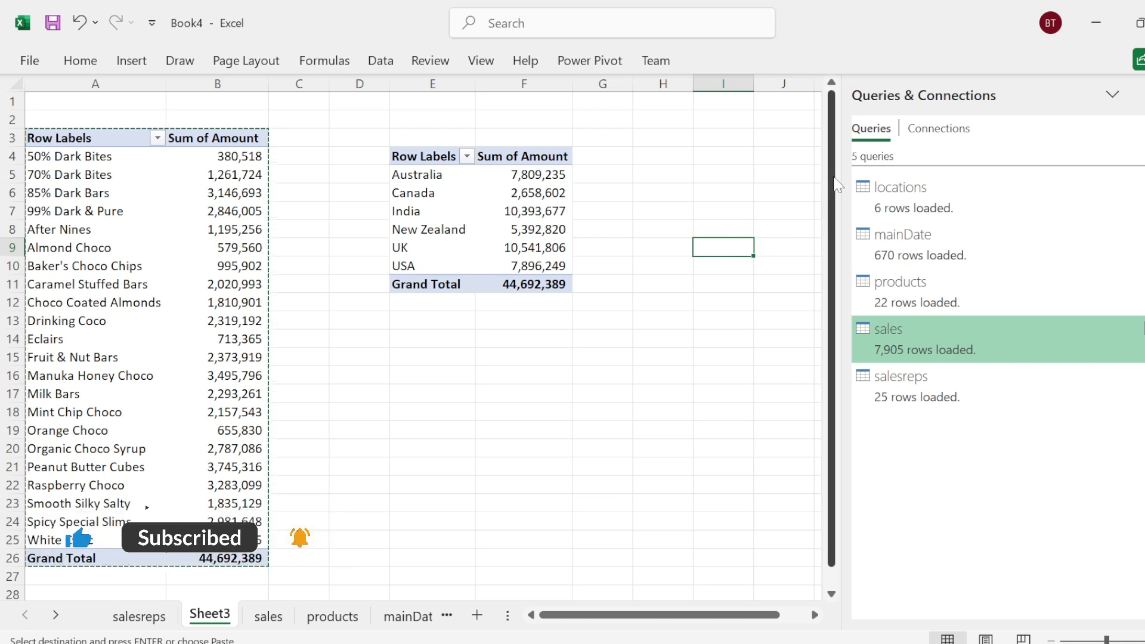
drag(832, 179, 829, 335)
drag(836, 192, 838, 148)
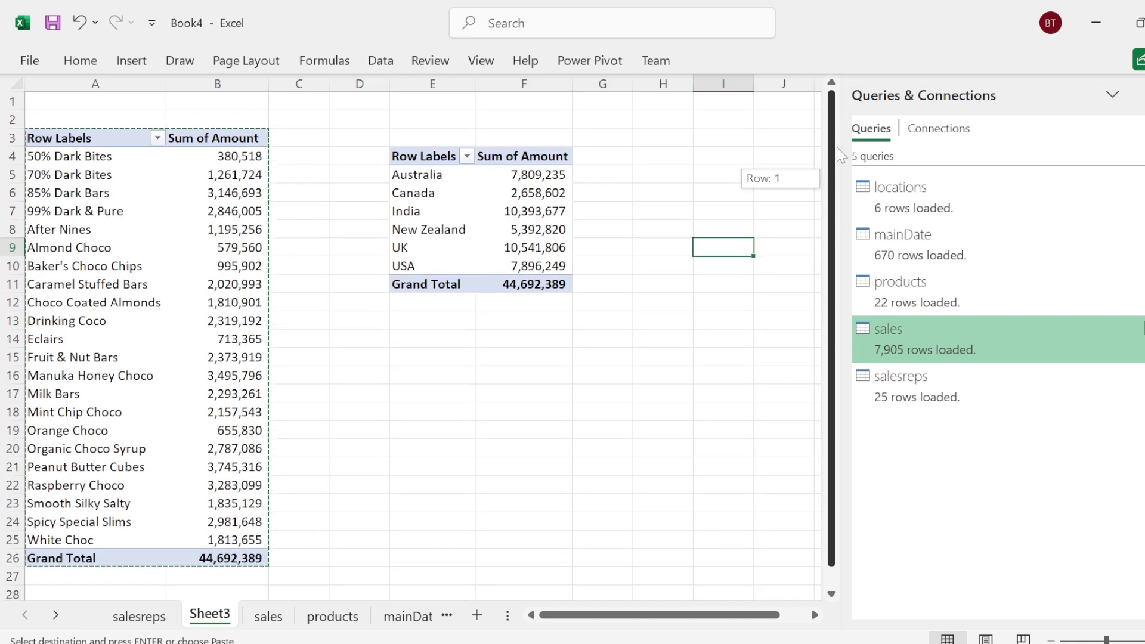
drag(837, 62, 837, 64)
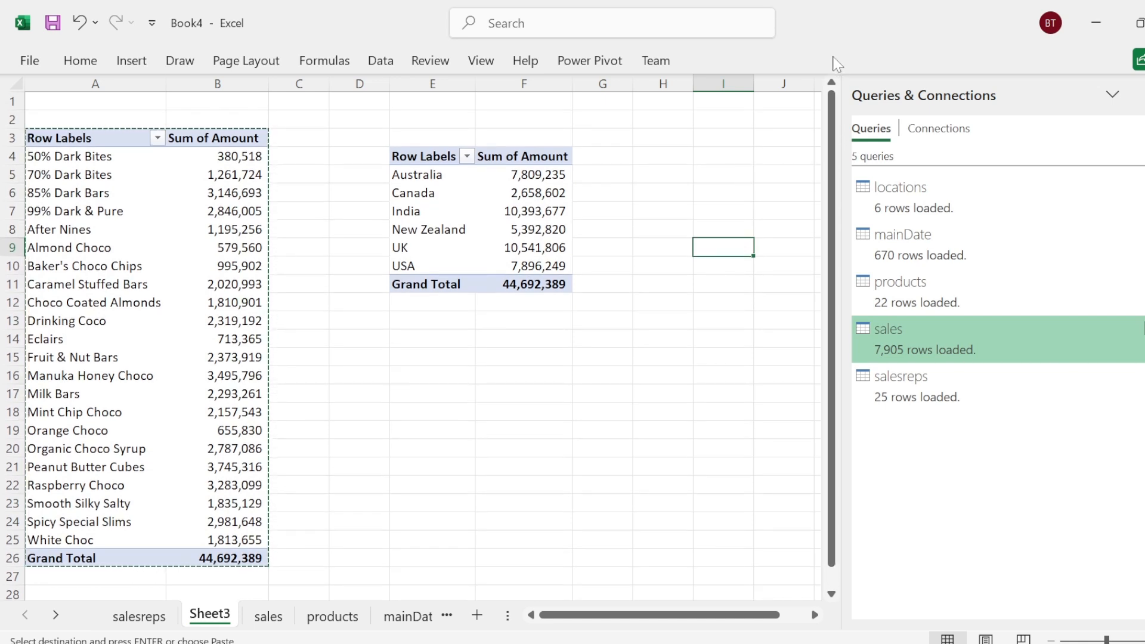